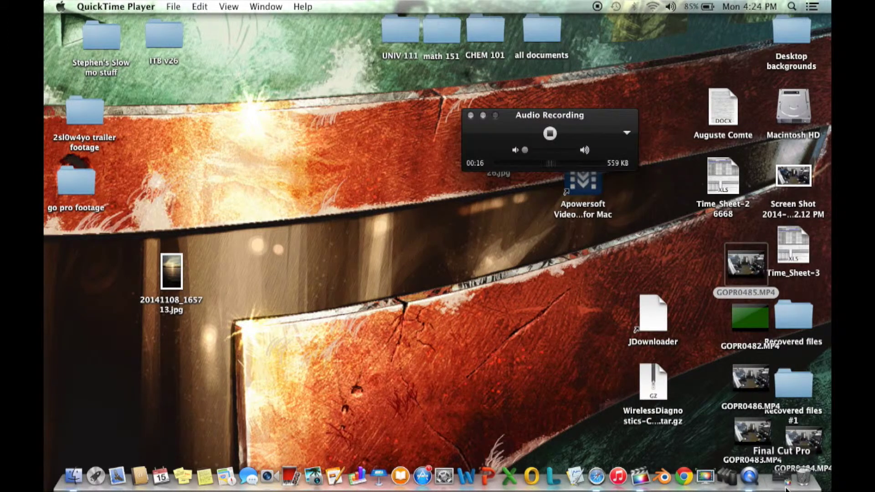
# Step: Switch to Final Cut Pro and apply the Mask effect to the first GOPR0486 clip in the timeline
pyautogui.click(785, 484)
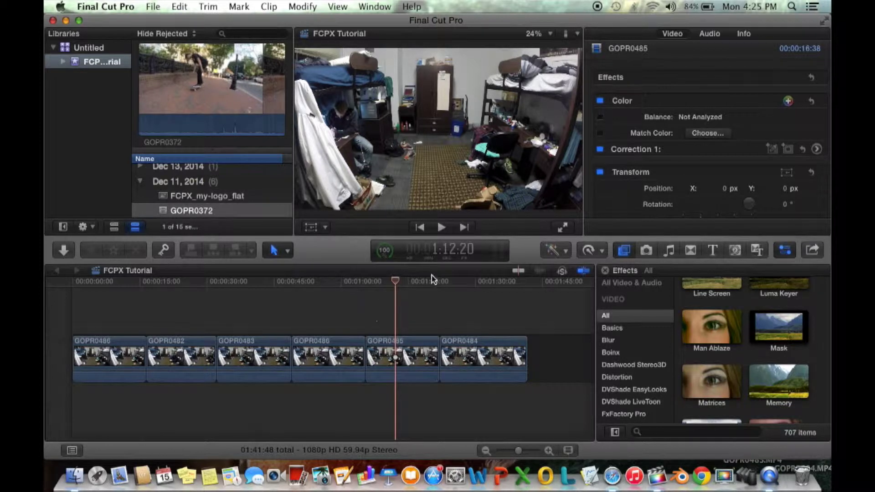
pyautogui.moveTo(398, 286); pyautogui.dragTo(105, 360)
pyautogui.click(104, 360)
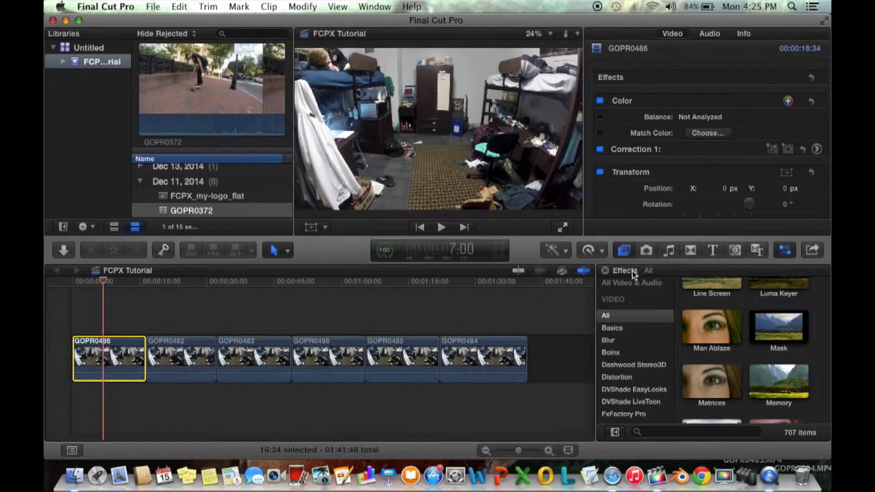
pyautogui.click(625, 251)
pyautogui.click(626, 250)
pyautogui.click(624, 316)
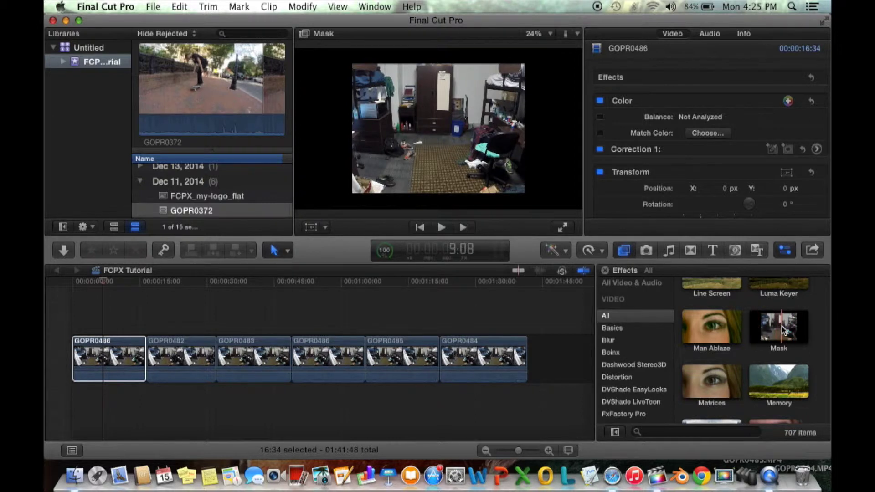
pyautogui.moveTo(787, 326); pyautogui.dragTo(123, 355)
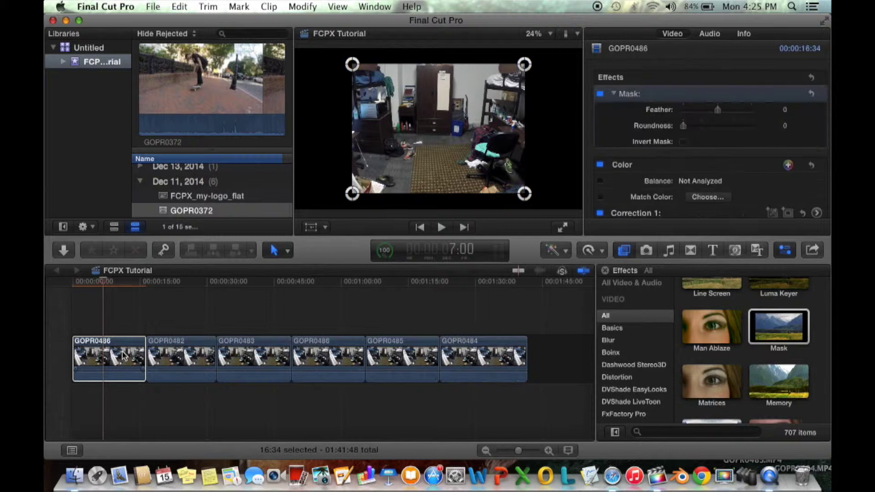
# Step: Shape GOPR0486's mask by moving its four corners around the person lying on the left upper bunk
pyautogui.moveTo(352, 195); pyautogui.dragTo(294, 98)
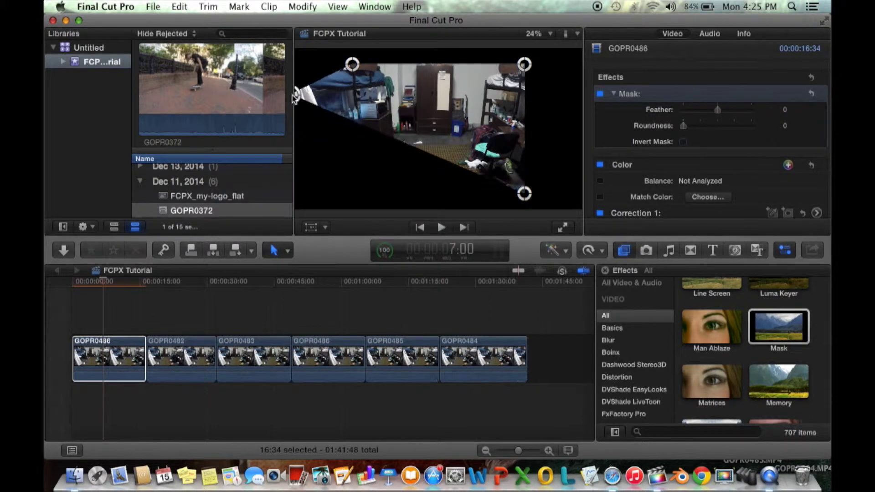
pyautogui.moveTo(353, 65); pyautogui.dragTo(295, 46)
pyautogui.moveTo(524, 64); pyautogui.dragTo(385, 47)
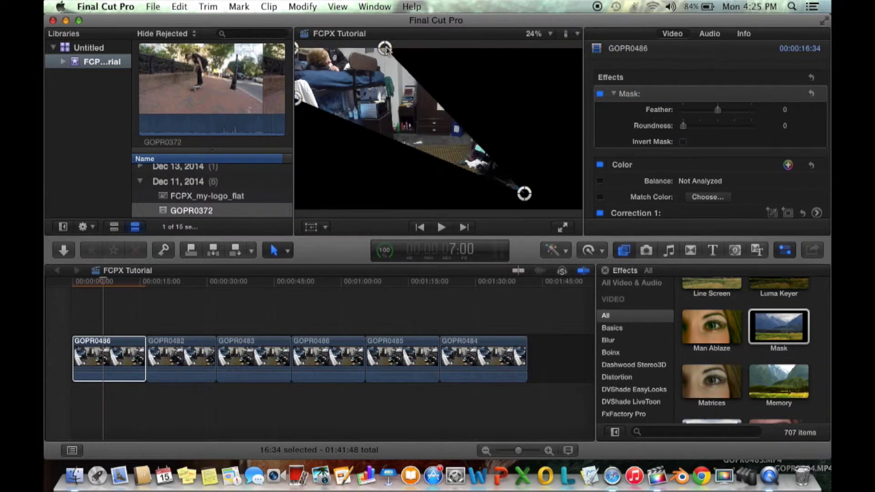
pyautogui.moveTo(524, 194); pyautogui.dragTo(386, 85)
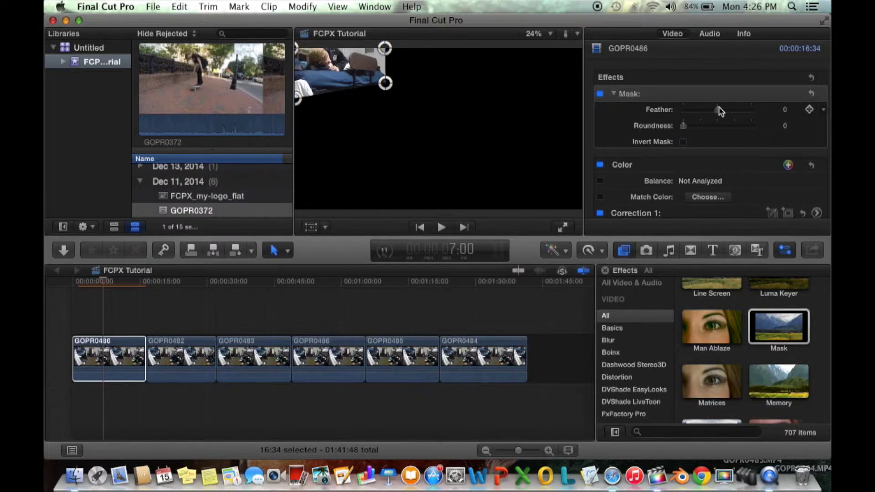
# Step: Set GOPR0486's mask feather to 49 and roundness to 50, and pull its lower-right corner slightly inward and upward
pyautogui.moveTo(717, 111); pyautogui.dragTo(737, 117)
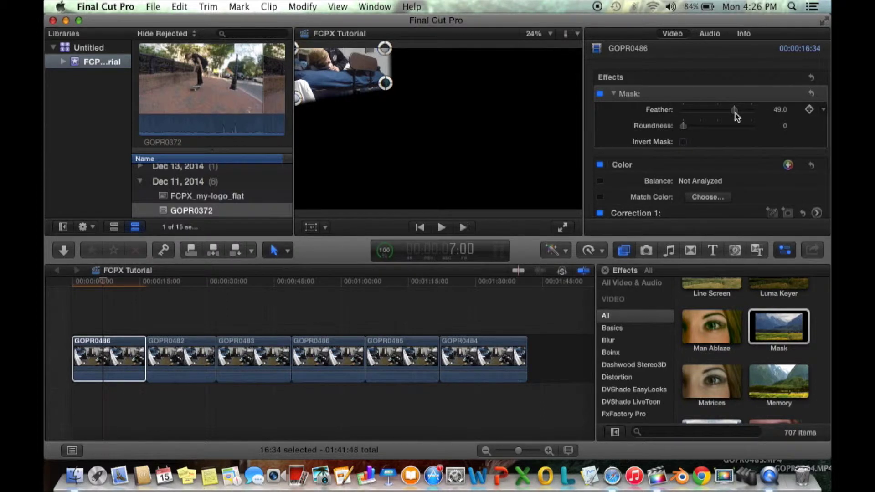
pyautogui.moveTo(685, 127); pyautogui.dragTo(780, 132)
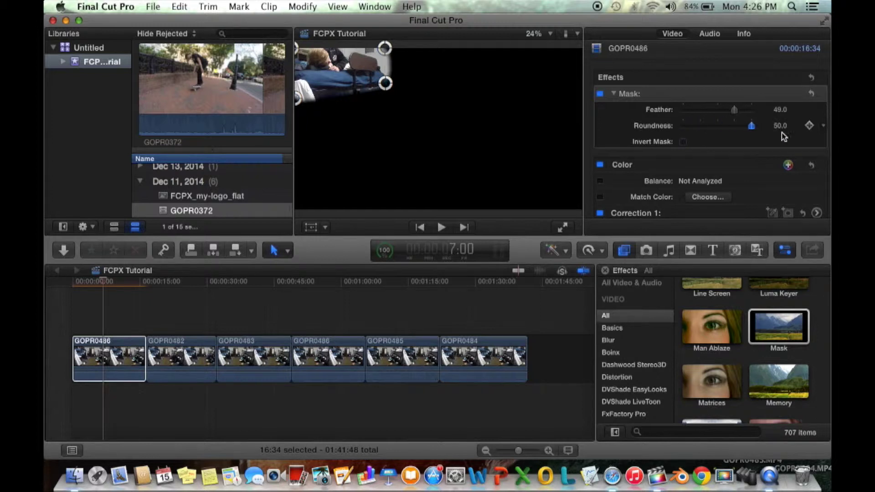
pyautogui.moveTo(386, 87); pyautogui.dragTo(384, 87)
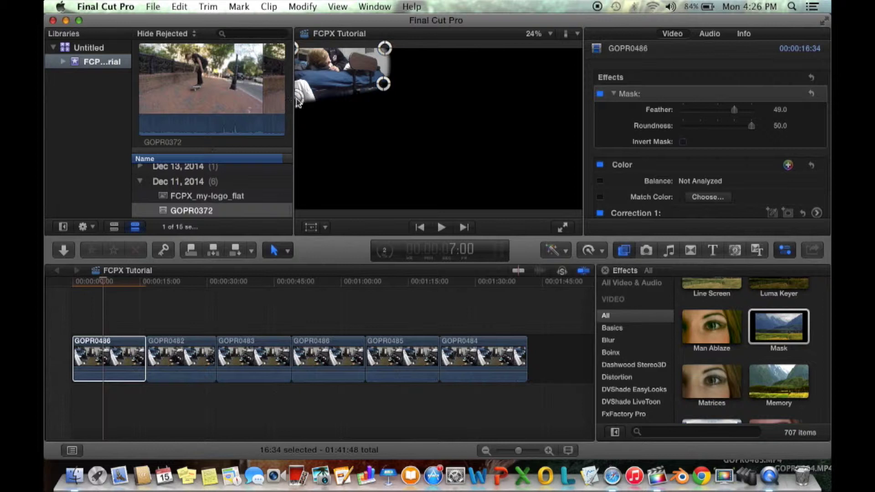
pyautogui.moveTo(383, 84); pyautogui.dragTo(381, 78)
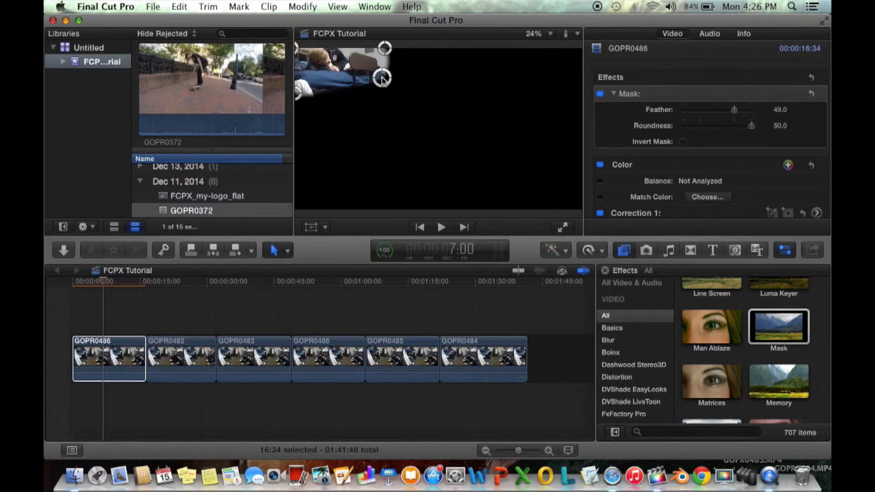
# Step: Apply the Mask effect to the GOPR0482 clip, with the playhead parked at 21:27
pyautogui.click(168, 316)
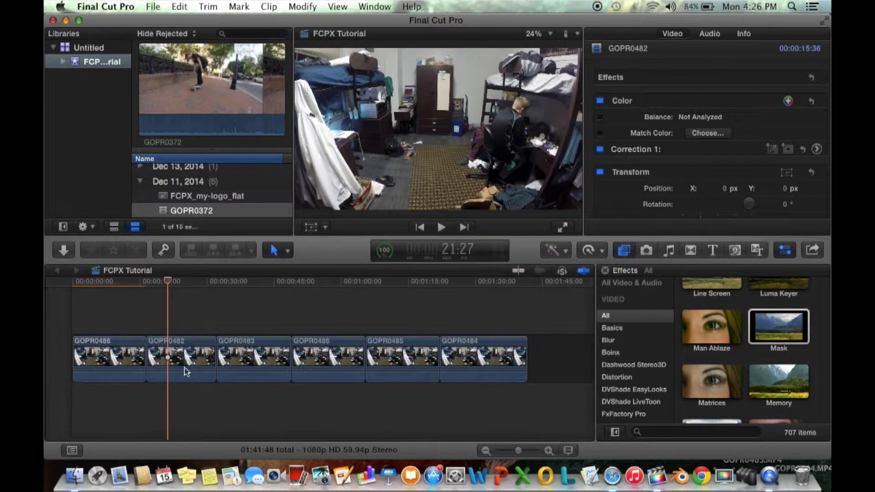
pyautogui.click(185, 371)
pyautogui.moveTo(768, 320); pyautogui.dragTo(173, 361)
# Step: Fit the four corners of GOPR0482's mask around the person sitting at the desk under the right bunk
pyautogui.moveTo(522, 67); pyautogui.dragTo(559, 99)
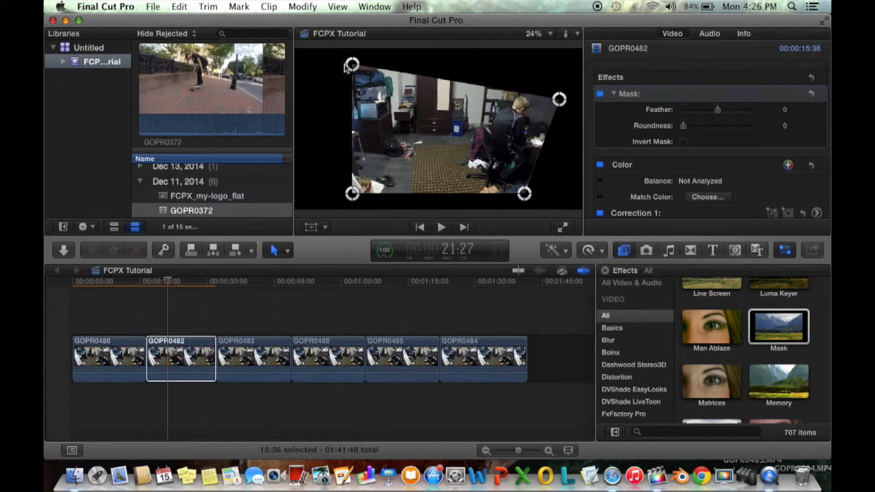
pyautogui.moveTo(344, 67); pyautogui.dragTo(497, 92)
pyautogui.moveTo(351, 194); pyautogui.dragTo(460, 184)
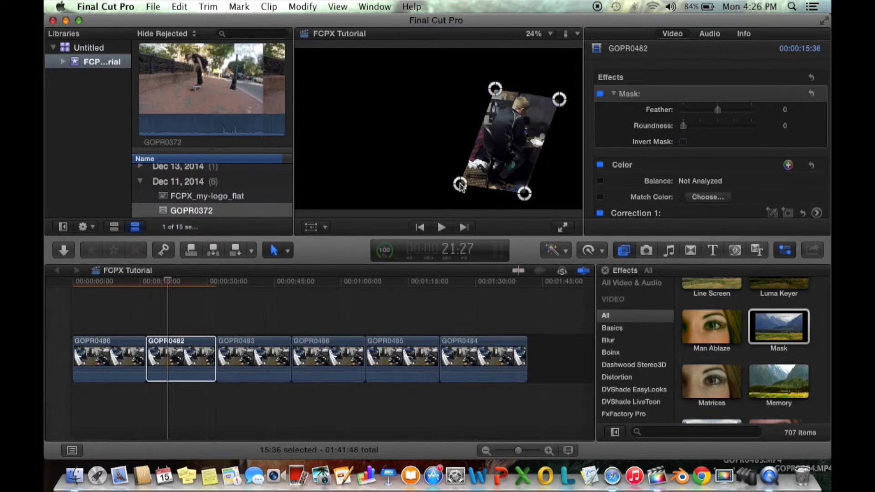
pyautogui.moveTo(526, 195); pyautogui.dragTo(536, 193)
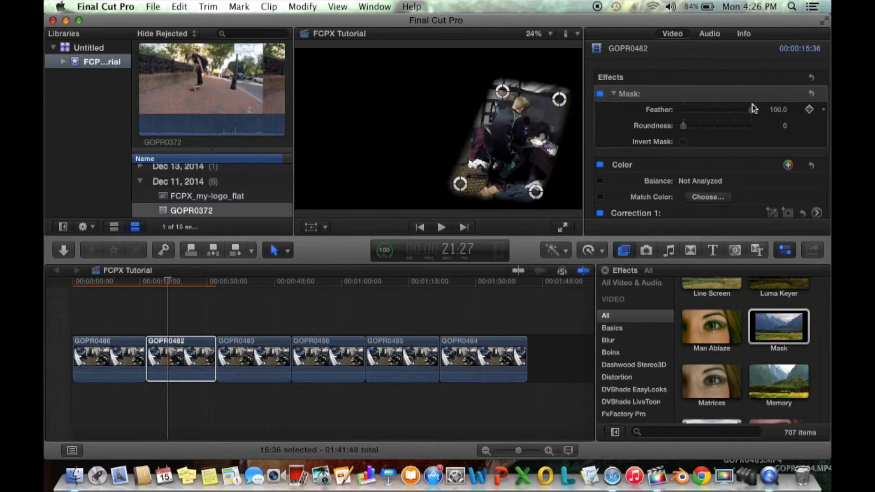
pyautogui.moveTo(461, 183)
pyautogui.mouseDown()
pyautogui.moveTo(473, 172)
pyautogui.moveTo(460, 170)
pyautogui.mouseUp()
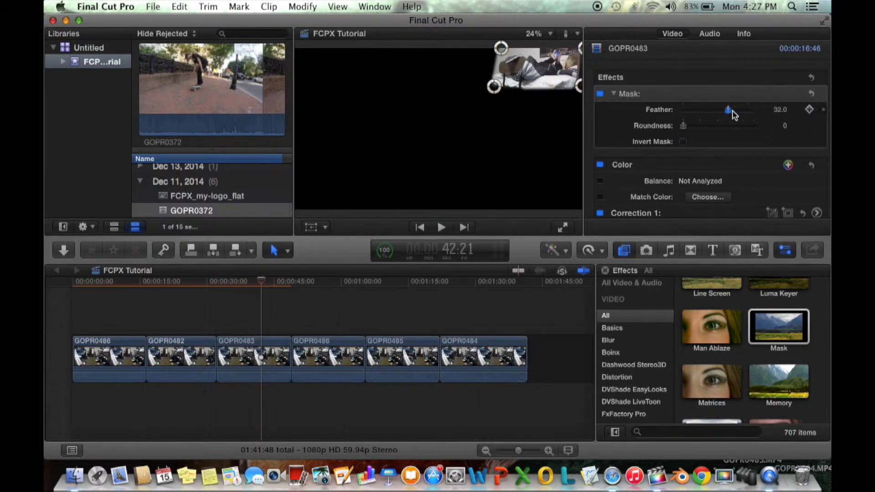
# Step: Remove the duplicate GOPR0486 clip and fit GOPR0485's mask around the person seated under the left bunk
pyautogui.click(320, 355)
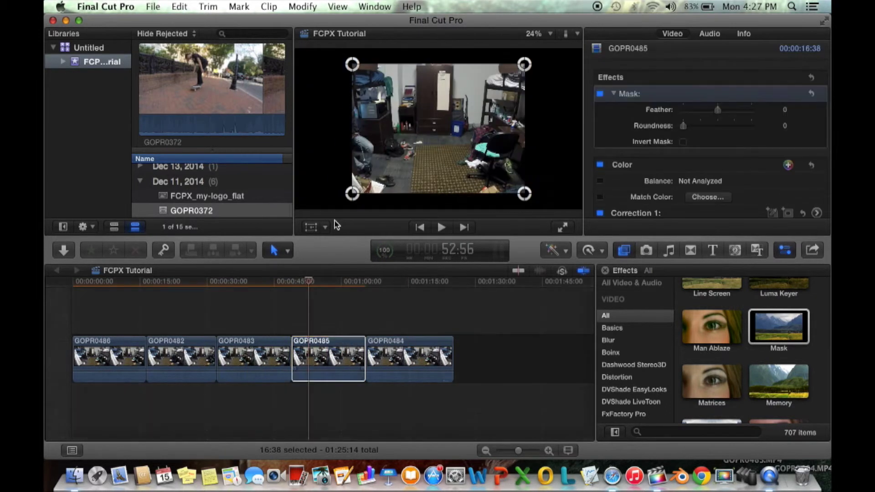
pyautogui.moveTo(351, 65); pyautogui.dragTo(320, 102)
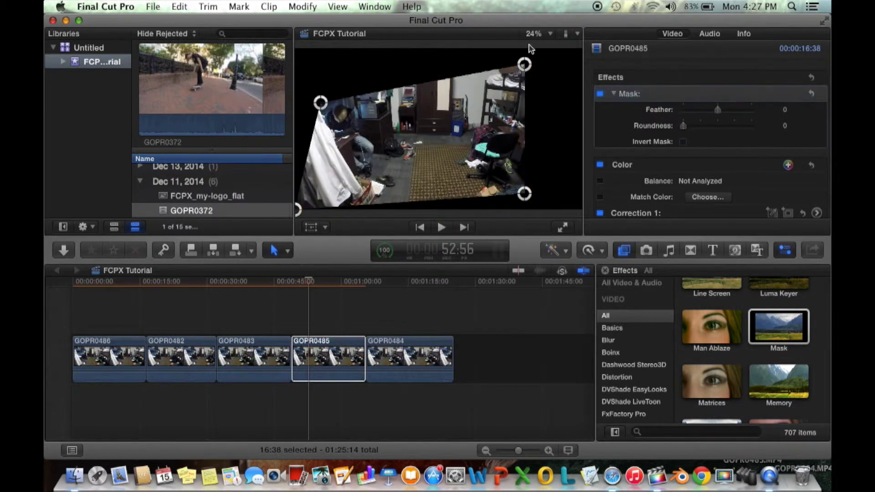
pyautogui.moveTo(524, 64); pyautogui.dragTo(363, 82)
pyautogui.moveTo(524, 193); pyautogui.dragTo(390, 182)
pyautogui.moveTo(363, 82); pyautogui.dragTo(377, 89)
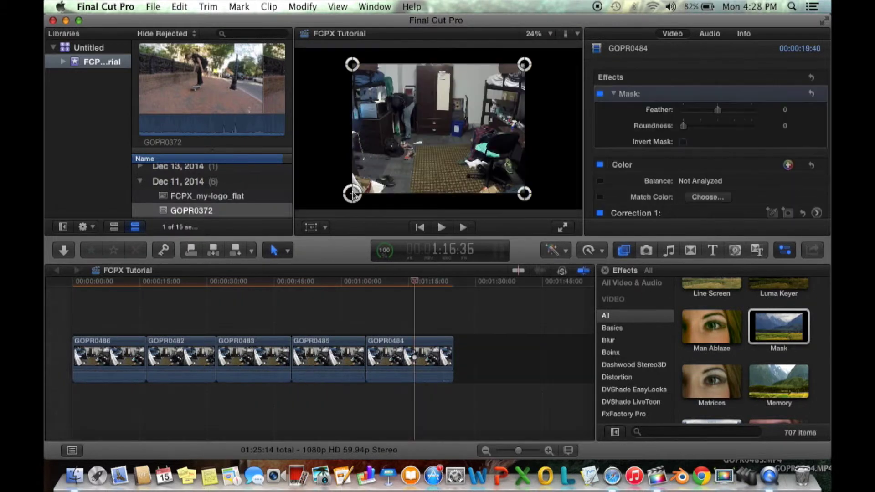
# Step: Shape GOPR0484's mask around the person standing beside the wardrobe, with feather 100 and roundness 50
pyautogui.moveTo(352, 194); pyautogui.dragTo(383, 144)
pyautogui.moveTo(352, 64); pyautogui.dragTo(382, 66)
pyautogui.moveTo(524, 64); pyautogui.dragTo(438, 60)
pyautogui.moveTo(524, 193); pyautogui.dragTo(438, 145)
pyautogui.moveTo(438, 60); pyautogui.dragTo(438, 70)
pyautogui.moveTo(717, 109); pyautogui.dragTo(751, 109)
pyautogui.moveTo(683, 126); pyautogui.dragTo(752, 126)
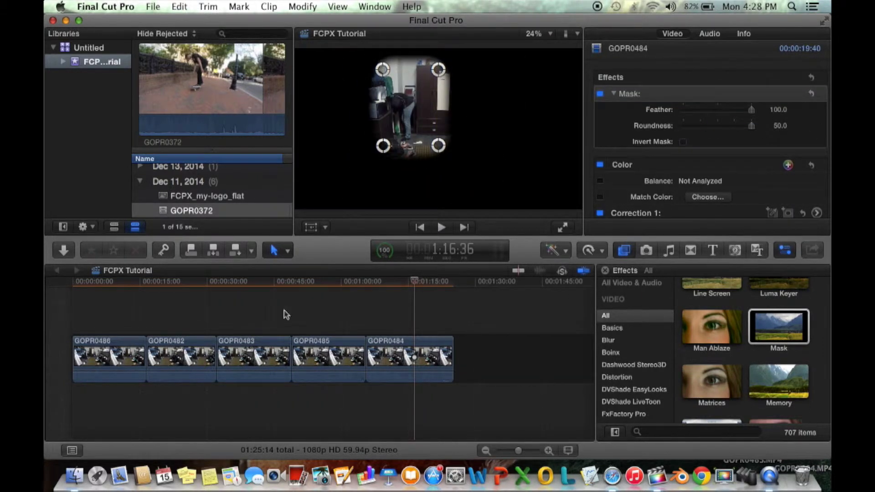
# Step: Compare the masked areas of GOPR0486 and GOPR0484, and raise the upper-right corner of GOPR0484's mask slightly
pyautogui.click(403, 322)
pyautogui.moveTo(405, 285); pyautogui.dragTo(110, 292)
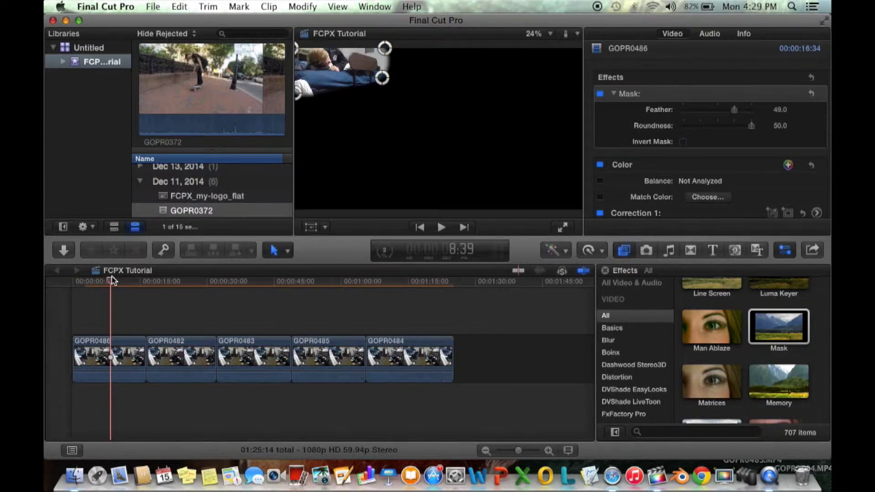
pyautogui.moveTo(111, 279); pyautogui.dragTo(406, 286)
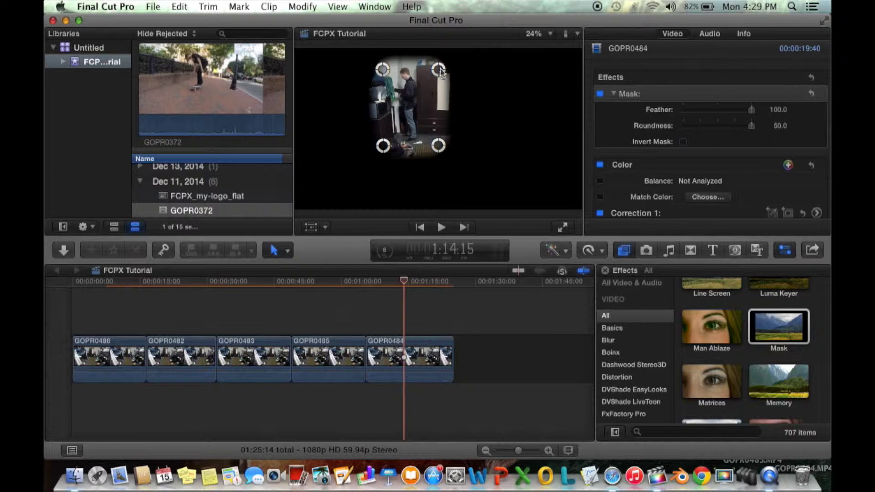
pyautogui.moveTo(439, 72); pyautogui.dragTo(439, 68)
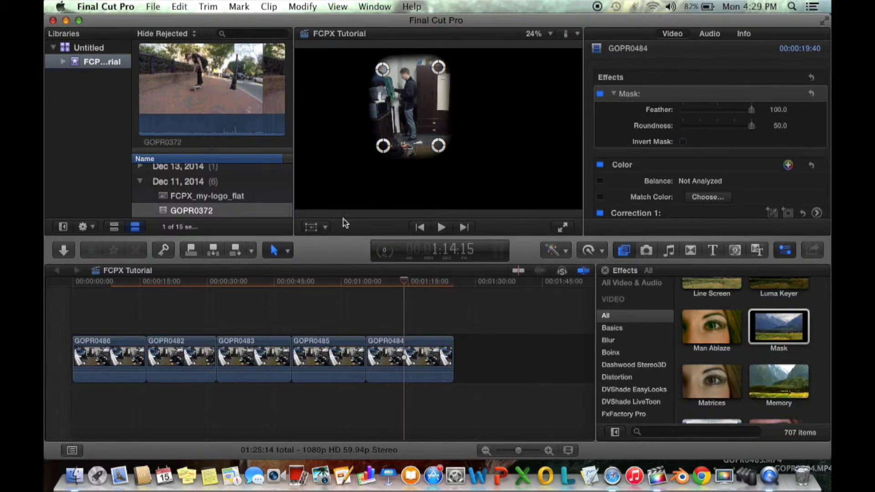
# Step: Readjust the lower-right corner of GOPR0486's mask to sit along the left bunk's edge, and check the following clips' masks
pyautogui.click(104, 328)
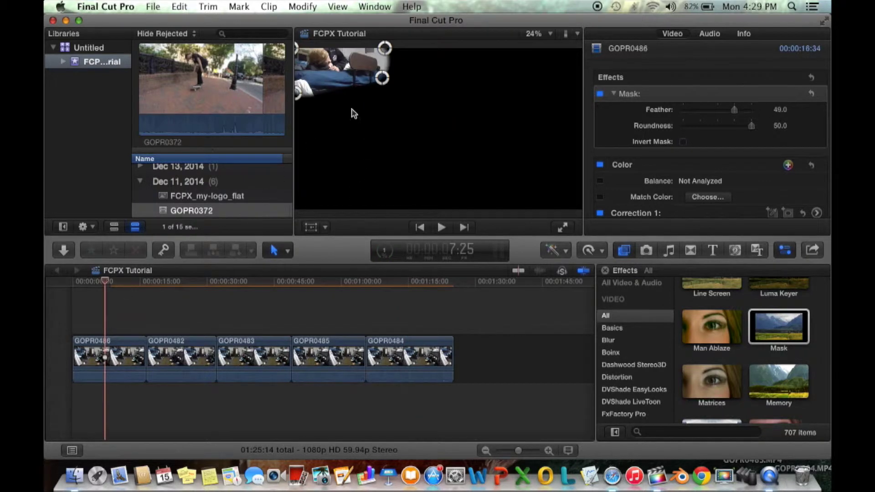
pyautogui.moveTo(386, 86); pyautogui.dragTo(393, 94)
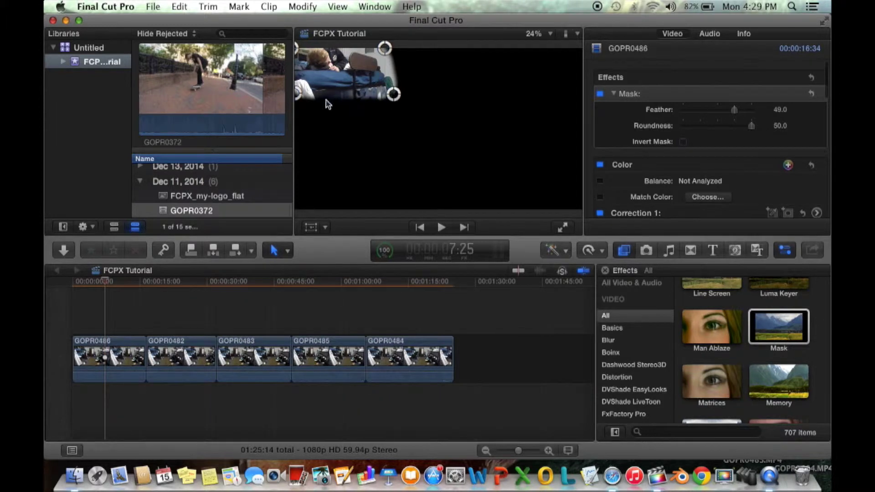
pyautogui.moveTo(393, 95); pyautogui.dragTo(387, 76)
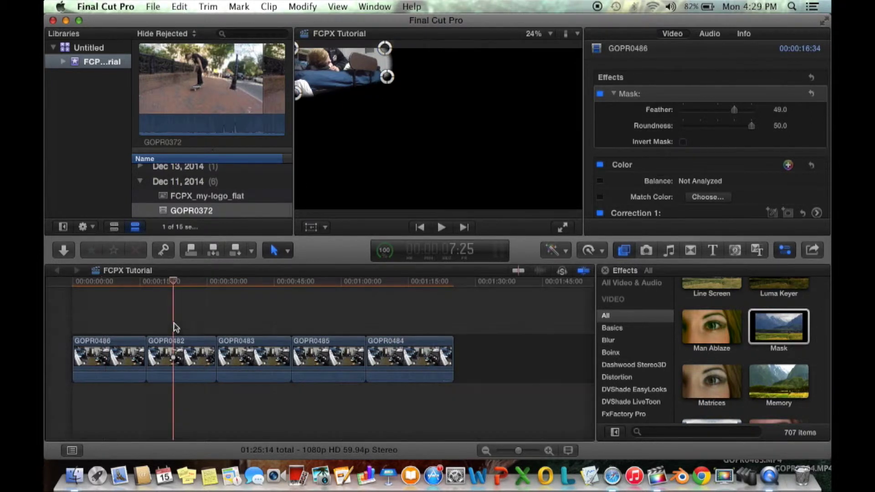
pyautogui.click(247, 318)
pyautogui.click(311, 317)
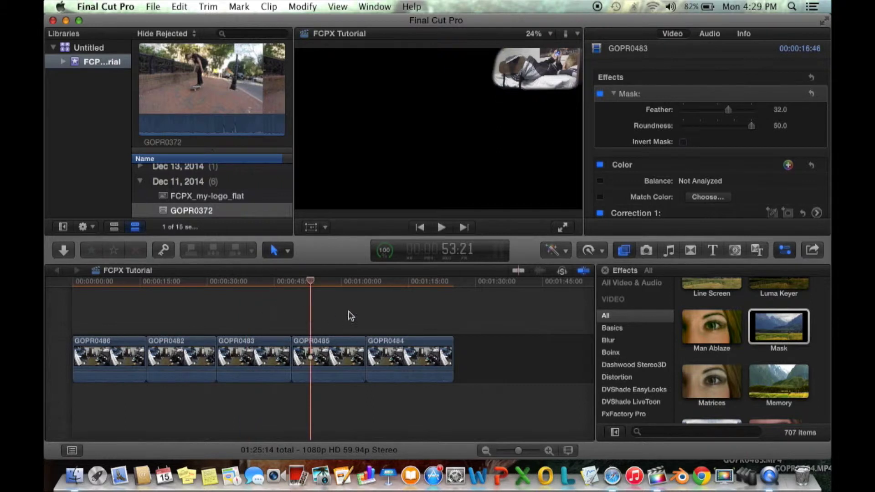
# Step: Stack GOPR0482, GOPR0484, GOPR0485 and GOPR0483 beneath GOPR0486, all starting at the beginning of the timeline
pyautogui.moveTo(143, 382); pyautogui.dragTo(98, 405)
pyautogui.moveTo(199, 336); pyautogui.dragTo(85, 445)
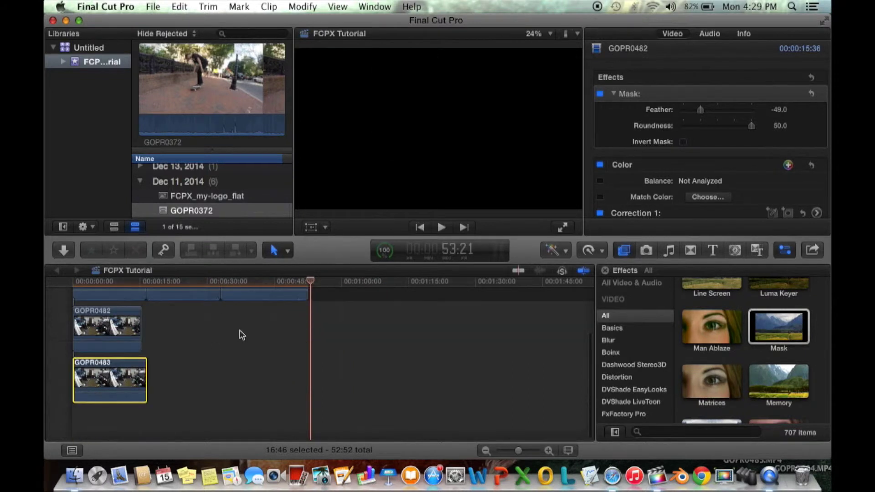
pyautogui.moveTo(214, 294); pyautogui.dragTo(169, 335)
pyautogui.moveTo(199, 297); pyautogui.dragTo(122, 364)
pyautogui.scroll(2, 148, 330)
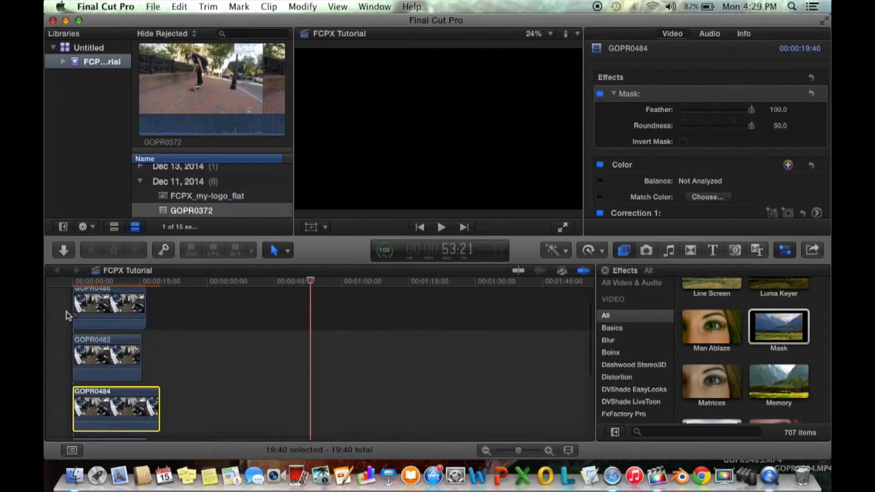
pyautogui.click(60, 310)
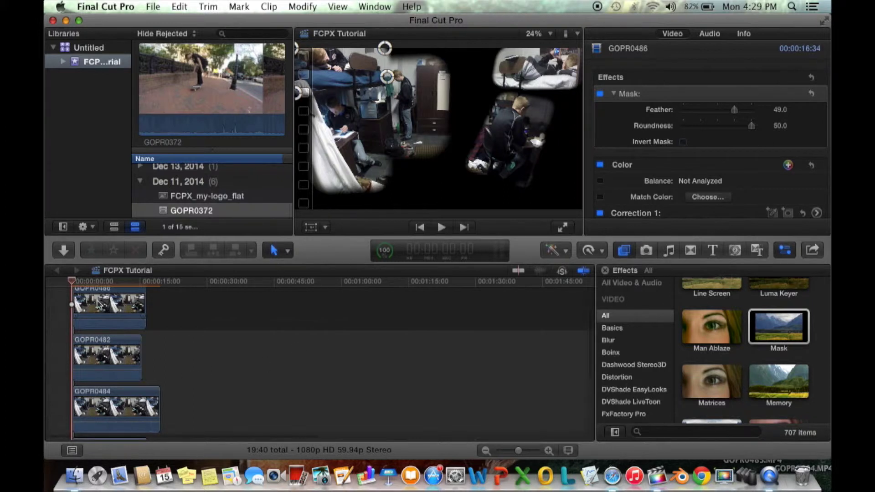
# Step: Extend the mask corners of the lowest clip, GOPR0483, to the frame edges so it fills the background, and preview at 2:03
pyautogui.scroll(-5, 101, 321)
pyautogui.click(97, 419)
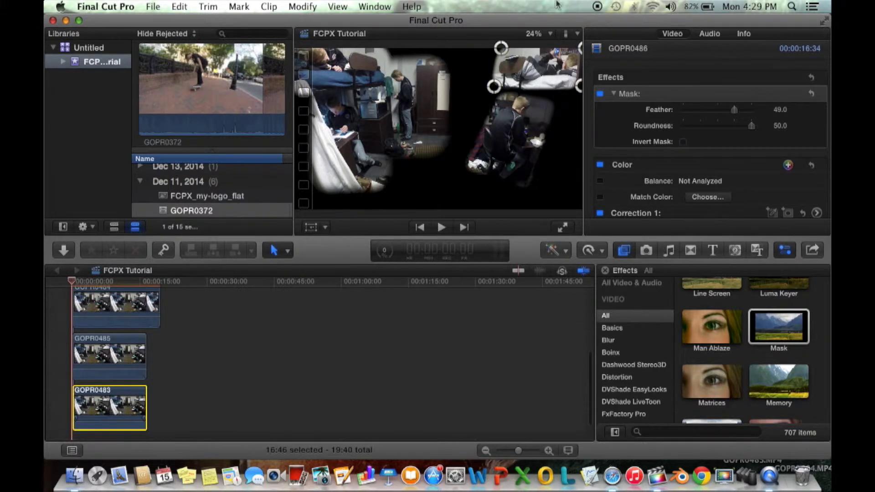
pyautogui.click(495, 86)
pyautogui.moveTo(403, 216); pyautogui.dragTo(296, 210)
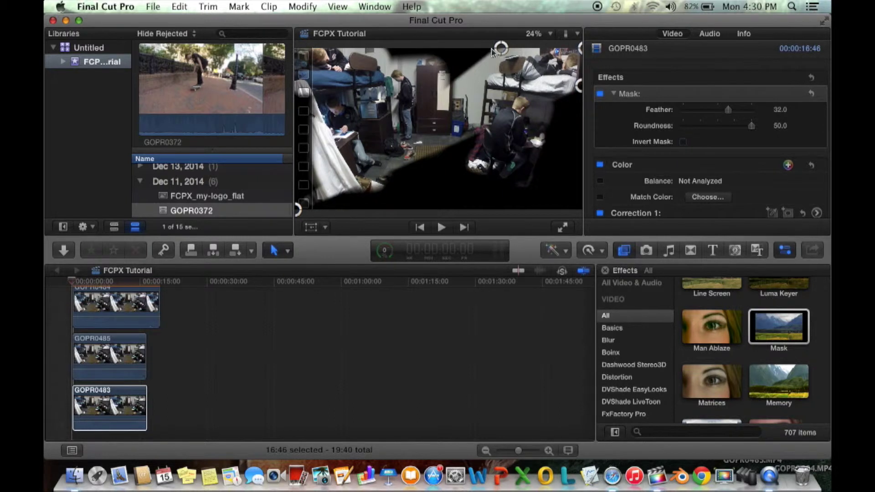
pyautogui.moveTo(501, 47); pyautogui.dragTo(494, 37)
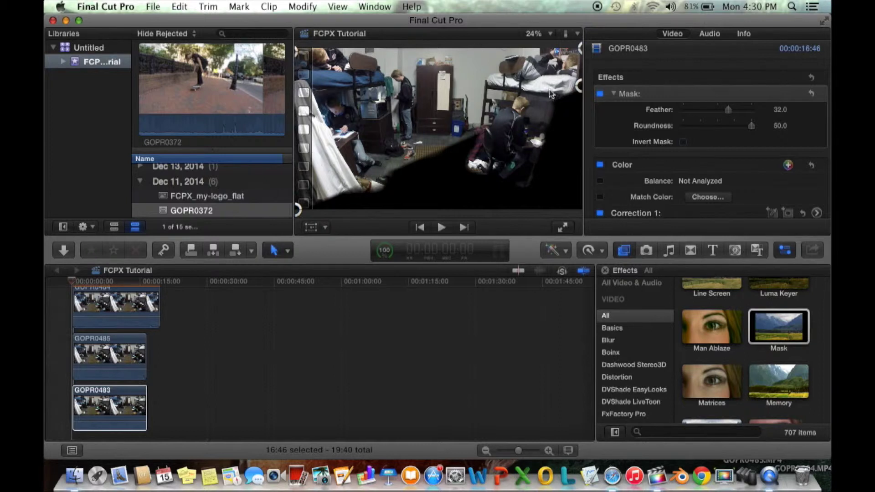
pyautogui.moveTo(577, 152); pyautogui.dragTo(583, 209)
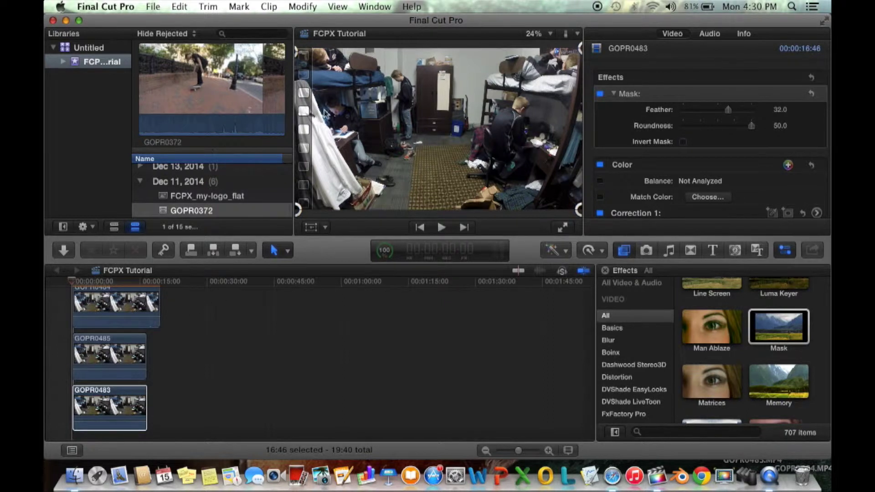
pyautogui.moveTo(72, 287)
pyautogui.mouseDown()
pyautogui.moveTo(146, 283)
pyautogui.moveTo(82, 282)
pyautogui.mouseUp()
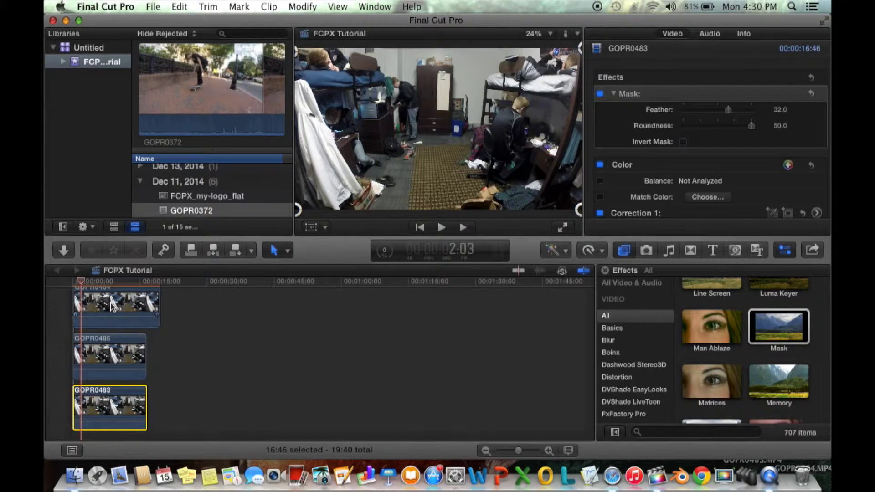
# Step: Undo the mask extension on GOPR0483 and the vertical stacking, returning the clips to a single row in the timeline
pyautogui.press('super+z')
pyautogui.press('super+z')
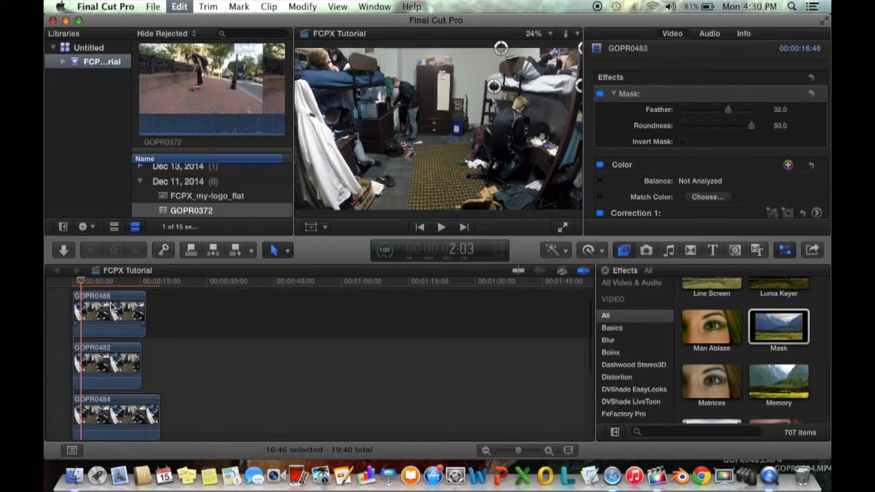
pyautogui.press('super+z')
pyautogui.press('super+z')
pyautogui.press('super+z')
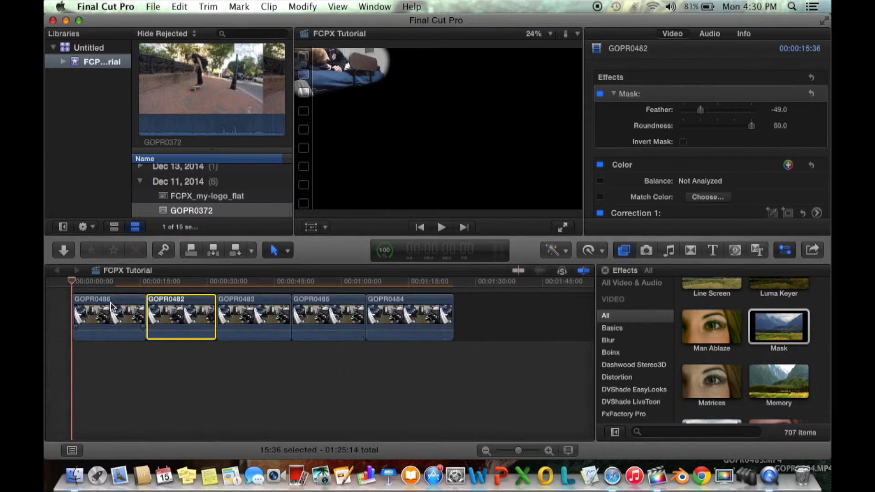
# Step: Undo the earlier mask edits back to before the mask was added to the second GOPR0486 clip
pyautogui.press('super+z')
pyautogui.press('super+z')
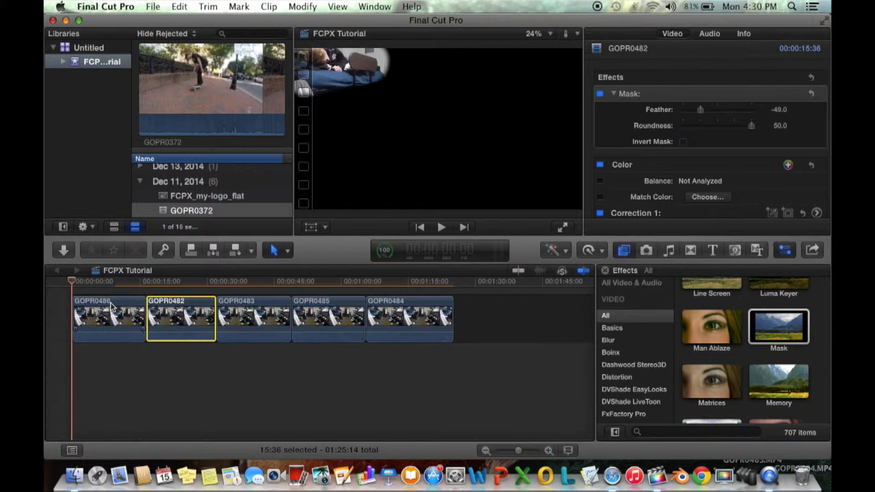
pyautogui.press('super+z')
pyautogui.press('super+z')
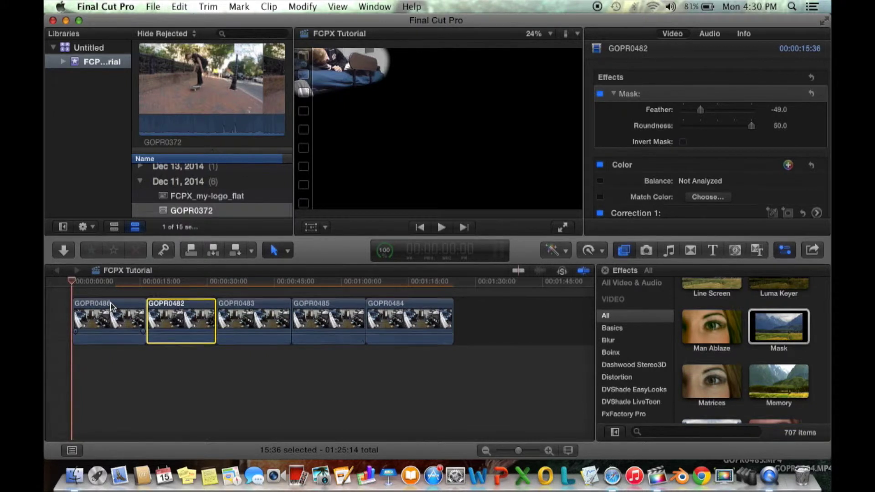
pyautogui.press('super+z')
pyautogui.press('super+z')
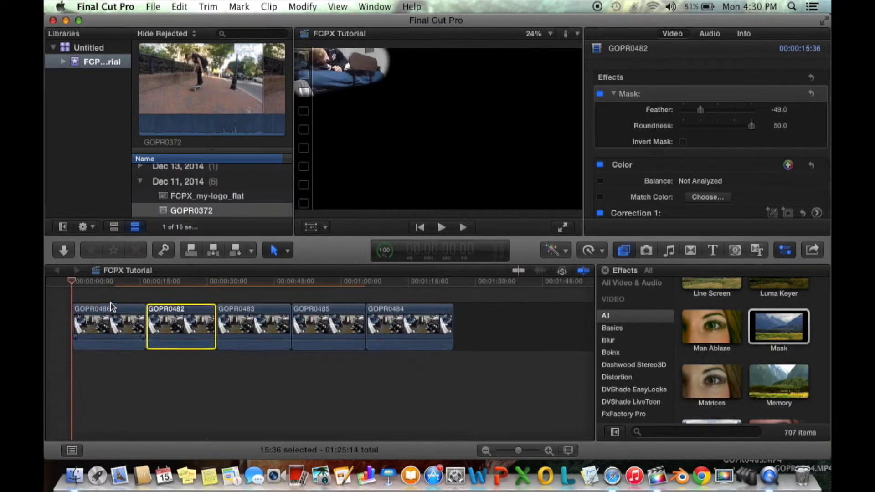
pyautogui.press('super+z')
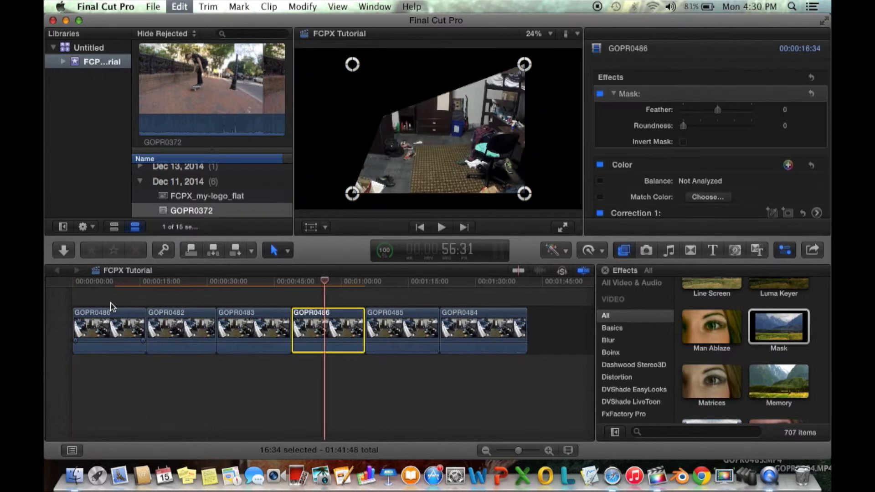
pyautogui.press('super+z')
pyautogui.press('super+z')
pyautogui.press('super+z')
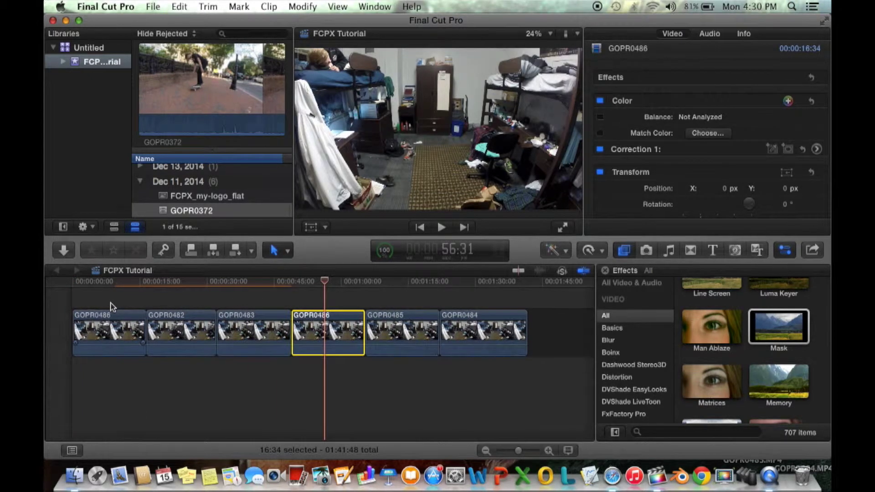
pyautogui.press('super+z')
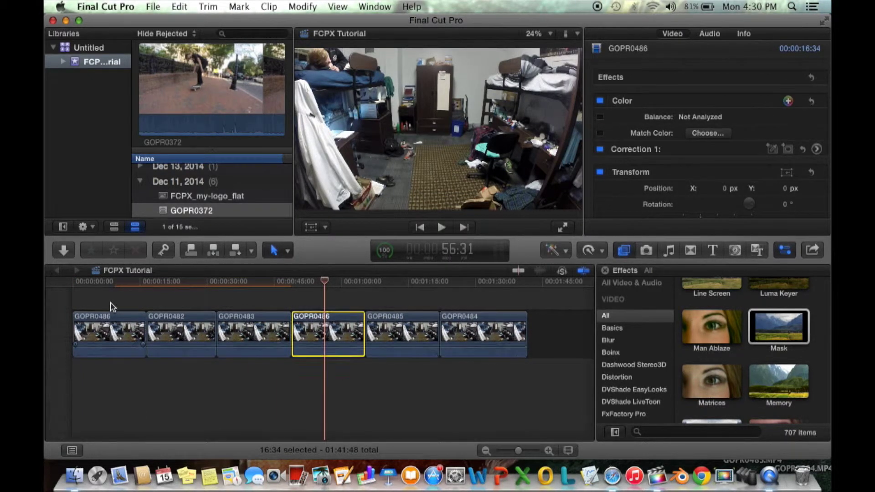
pyautogui.press('super+z')
pyautogui.press('super+z')
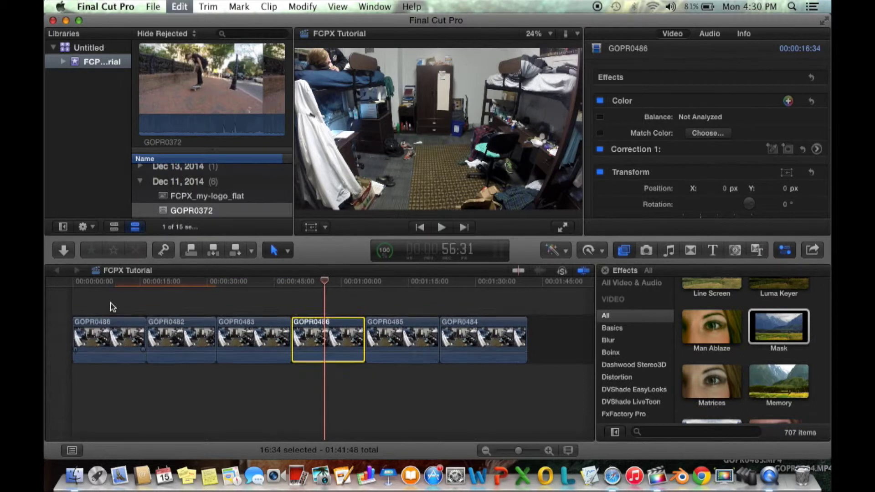
# Step: Check the clips in the row for remaining masks, and undo the masks on GOPR0482 and the first GOPR0486
pyautogui.click(412, 313)
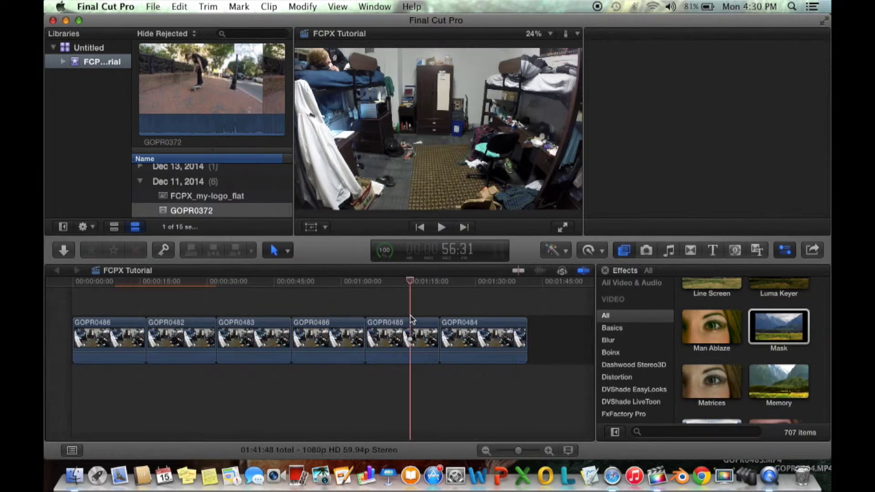
pyautogui.click(471, 301)
pyautogui.click(377, 305)
pyautogui.click(304, 305)
pyautogui.click(259, 304)
pyautogui.click(183, 304)
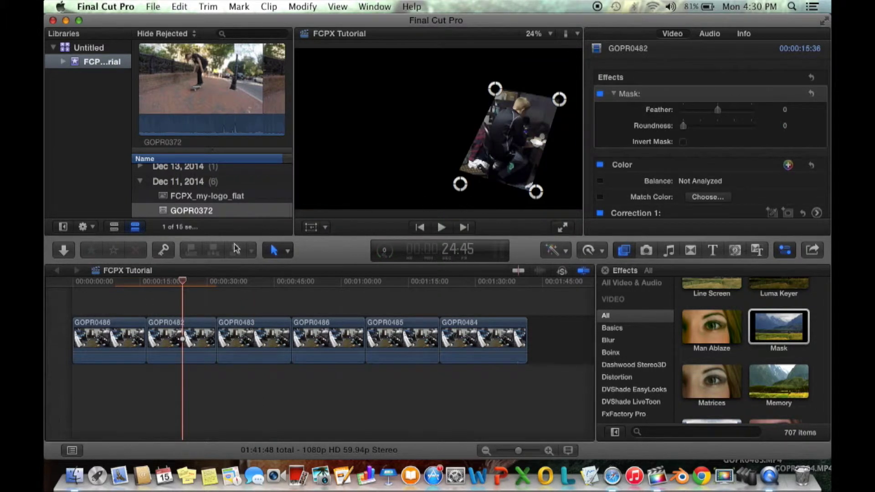
pyautogui.press('super+z')
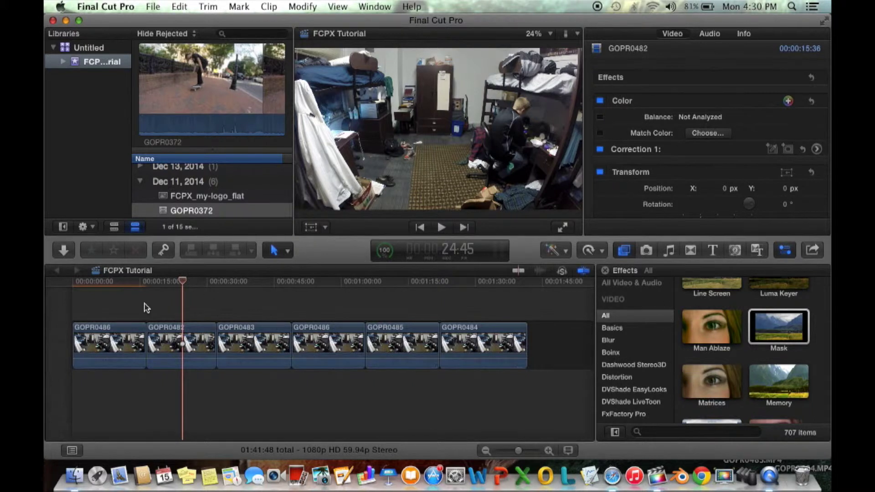
pyautogui.click(126, 304)
pyautogui.press('super+shift+z')
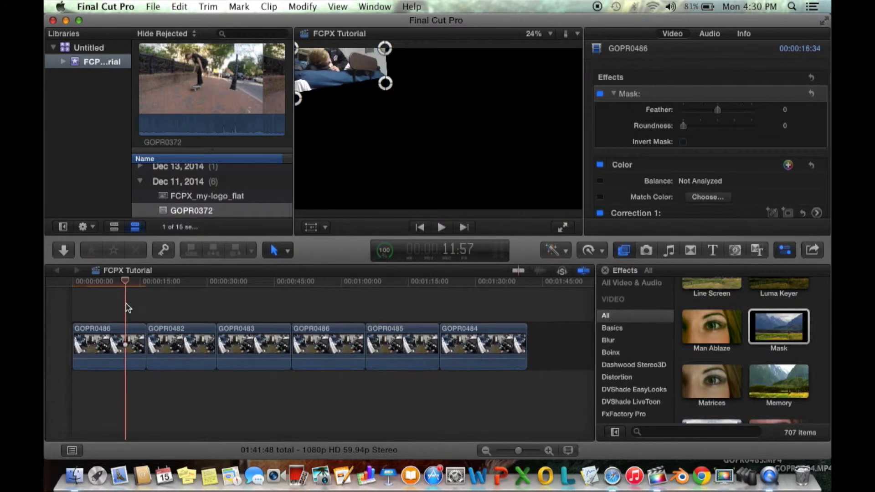
pyautogui.press('super+z')
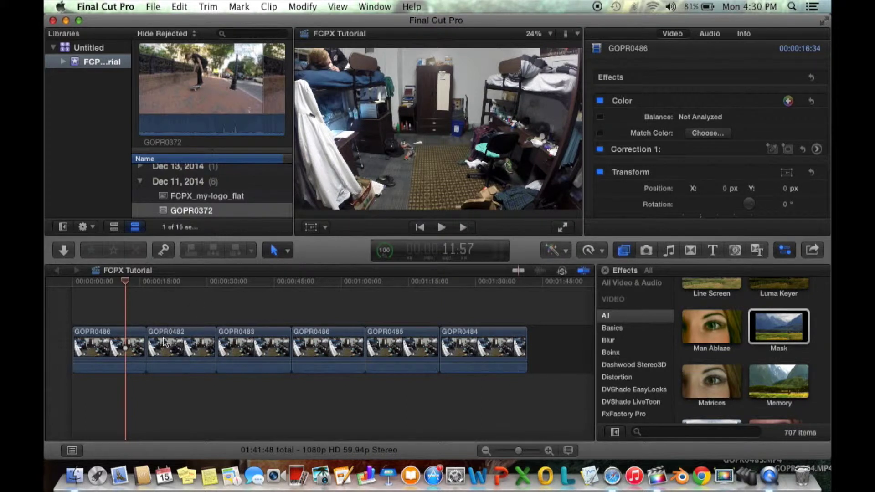
# Step: Try stacking GOPR0482 above the first GOPR0486 and trimming its frame around the person seated at the desk
pyautogui.moveTo(163, 346); pyautogui.dragTo(96, 297)
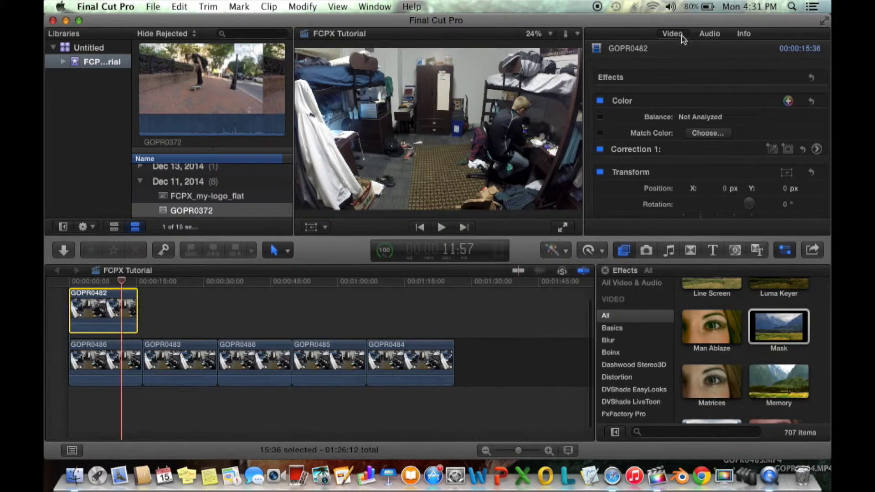
pyautogui.scroll(-8, 693, 87)
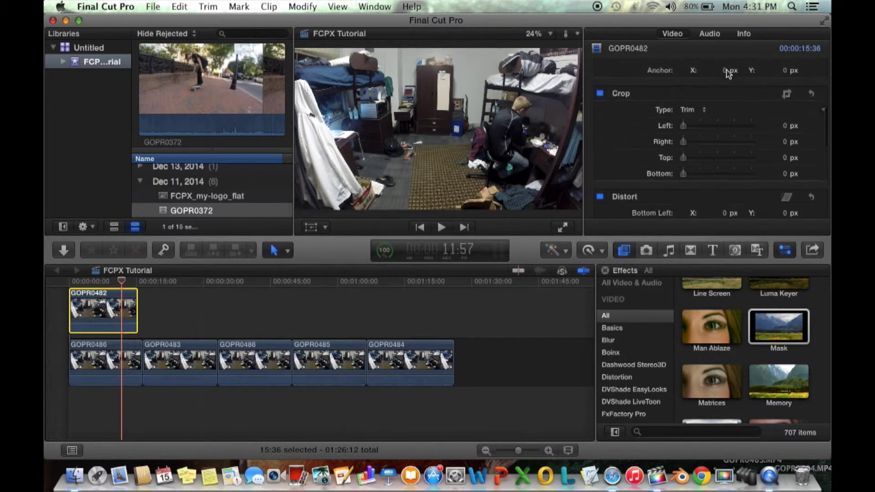
pyautogui.scroll(1, 738, 91)
pyautogui.click(787, 106)
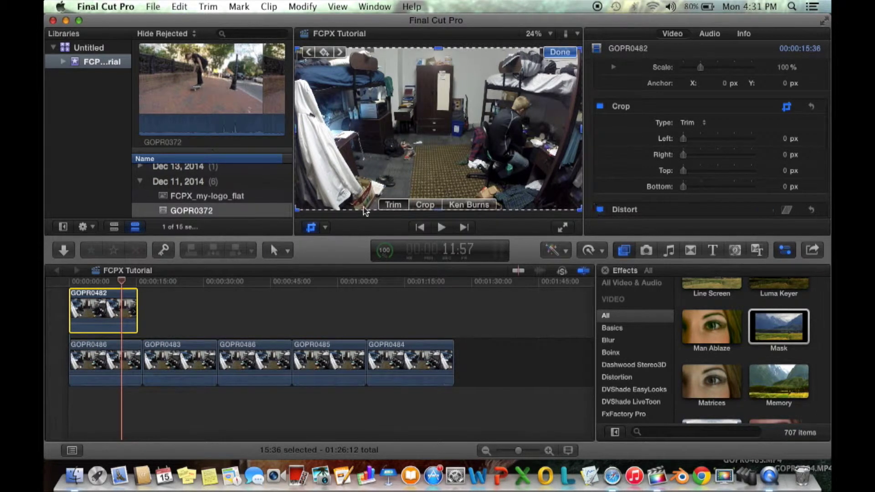
pyautogui.moveTo(308, 214); pyautogui.dragTo(467, 191)
pyautogui.moveTo(466, 51); pyautogui.dragTo(474, 94)
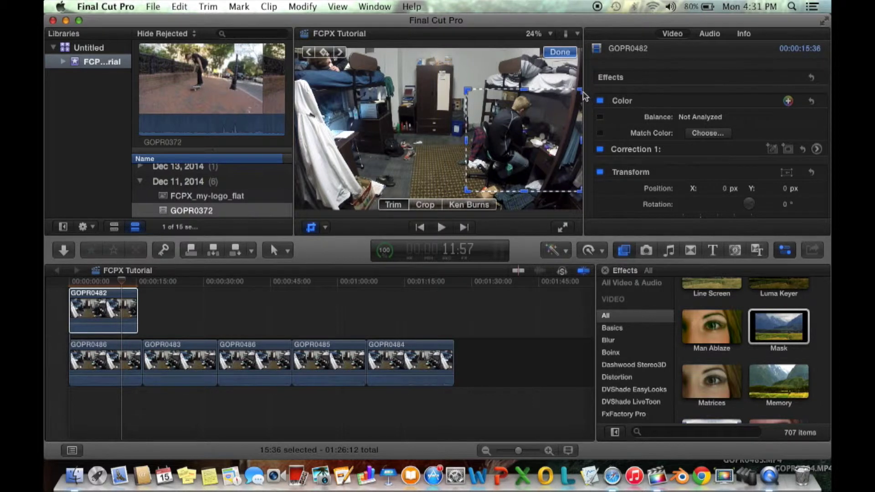
pyautogui.moveTo(583, 94); pyautogui.dragTo(562, 93)
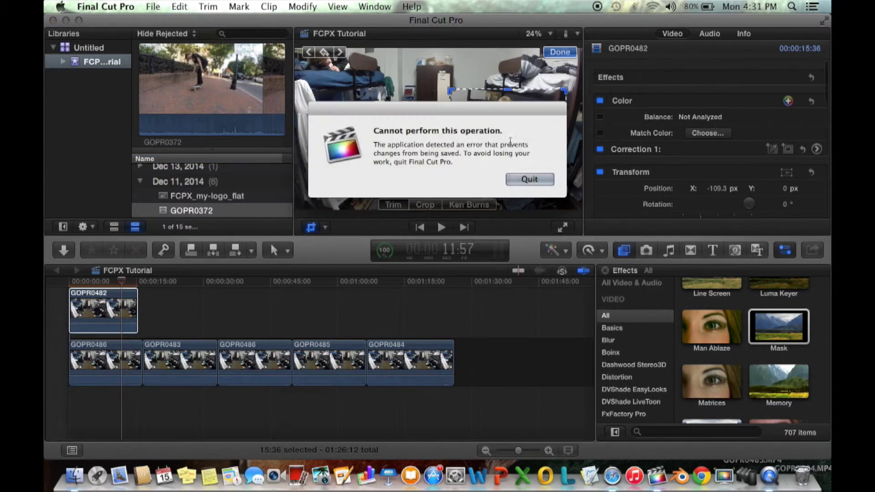
# Step: Quit Final Cut Pro from the error dialog and reopen it
pyautogui.click(535, 185)
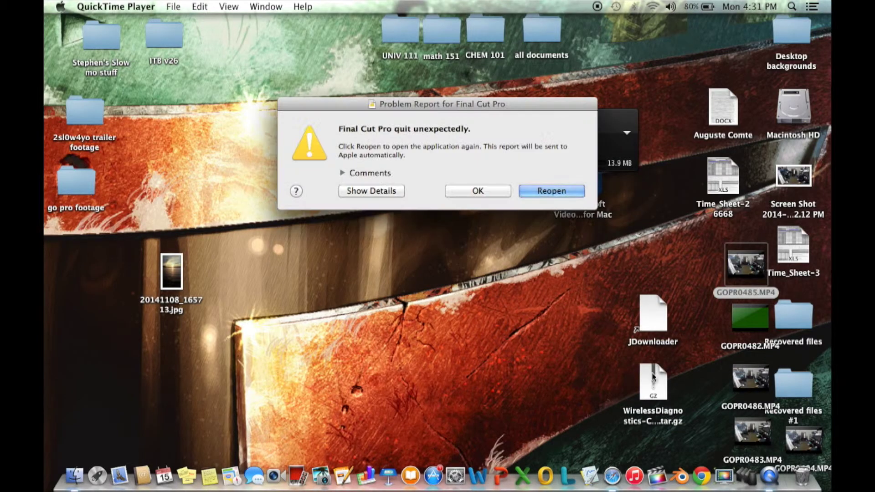
pyautogui.click(580, 192)
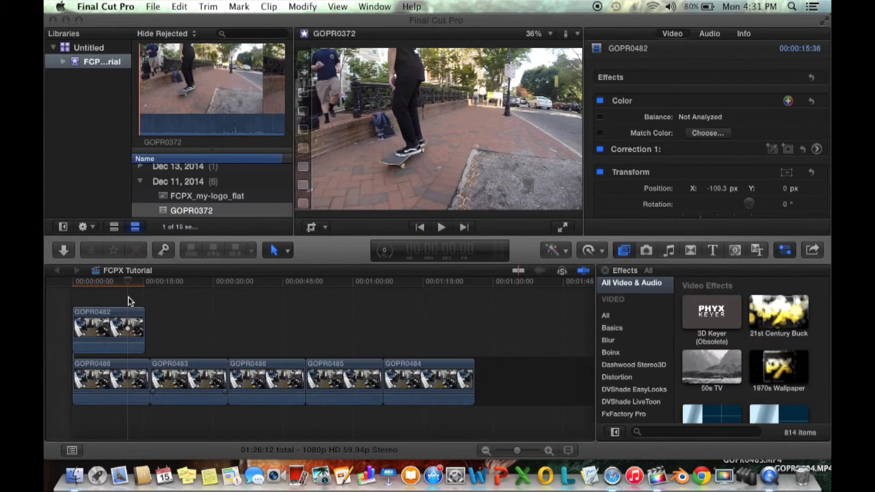
# Step: Try trimming the stacked GOPR0482 again, cropping 525 px from its left and 92.6 px from its top
pyautogui.click(129, 323)
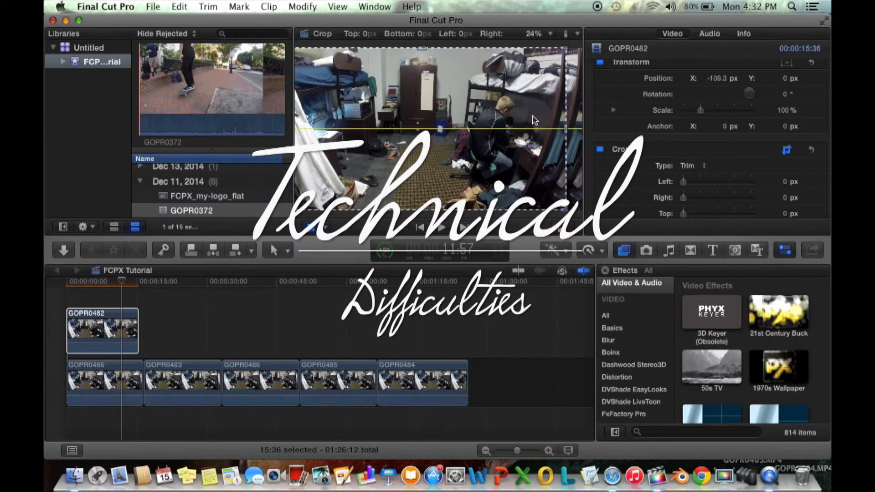
pyautogui.moveTo(567, 132); pyautogui.dragTo(514, 110)
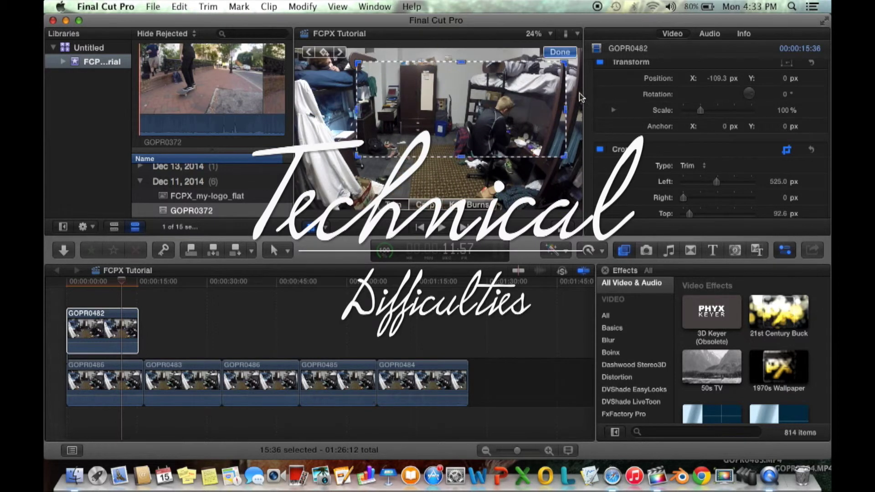
pyautogui.scroll(4, 627, 99)
pyautogui.click(128, 325)
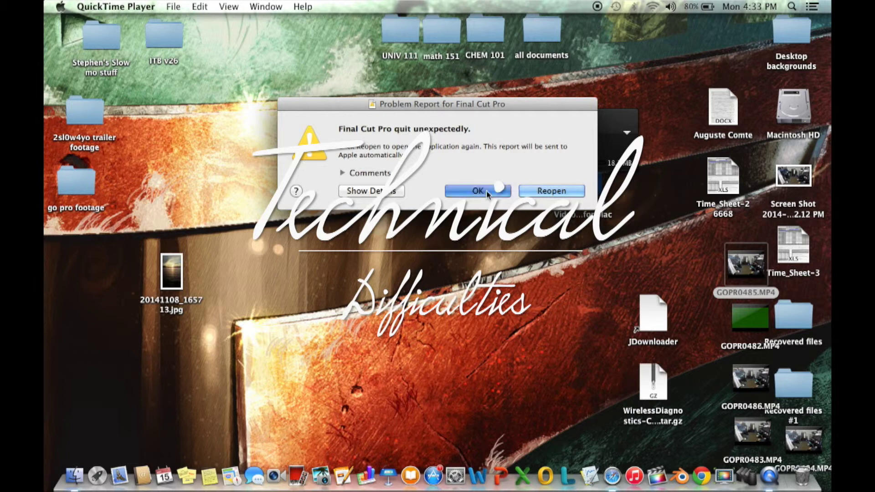
# Step: Relaunch Final Cut Pro and briefly play the start of the FCPX Tutorial timeline
pyautogui.click(658, 476)
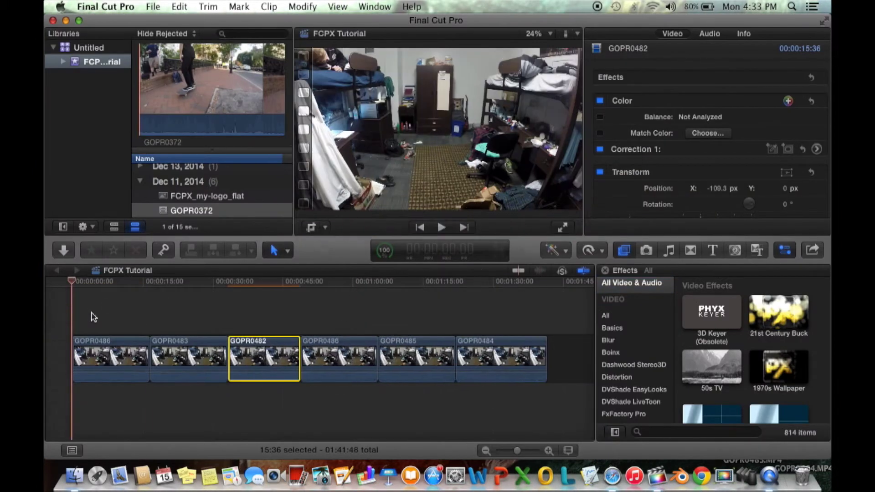
pyautogui.press('space')
pyautogui.press('space')
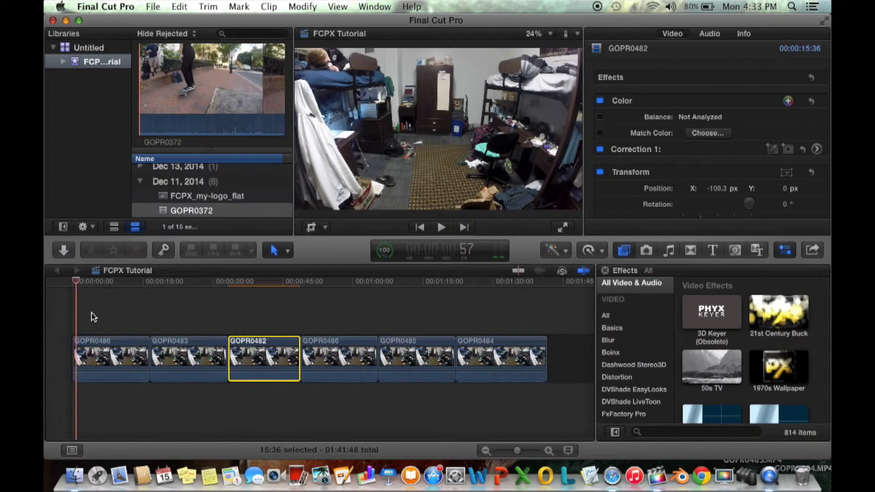
pyautogui.click(682, 278)
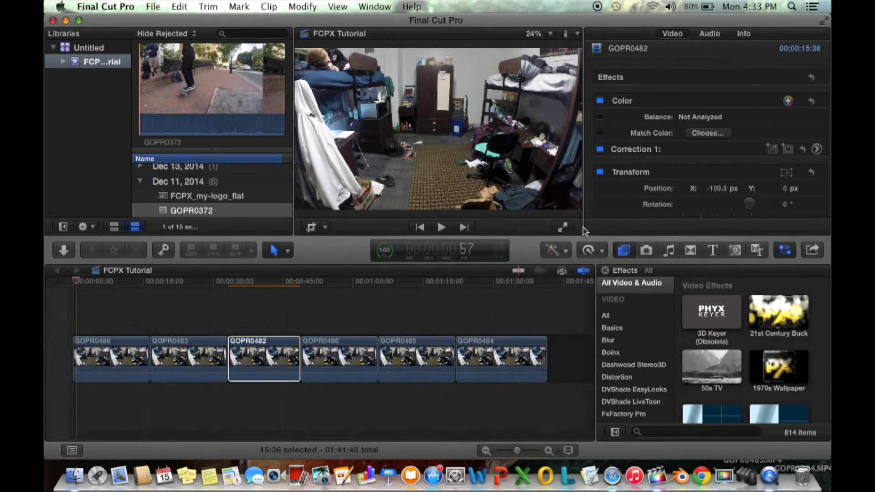
# Step: Trim the first GOPR0486 to the person on the upper-left bunk, cropping about 798 px from the bottom
pyautogui.click(106, 361)
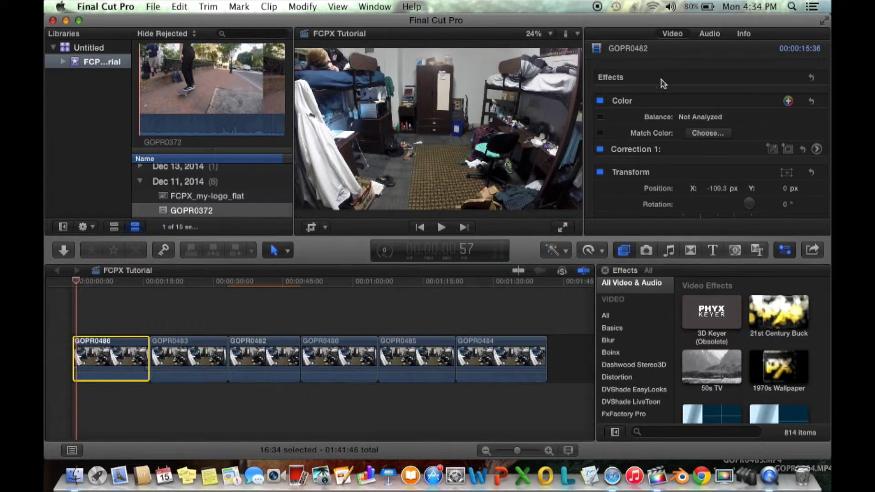
pyautogui.scroll(-6, 663, 84)
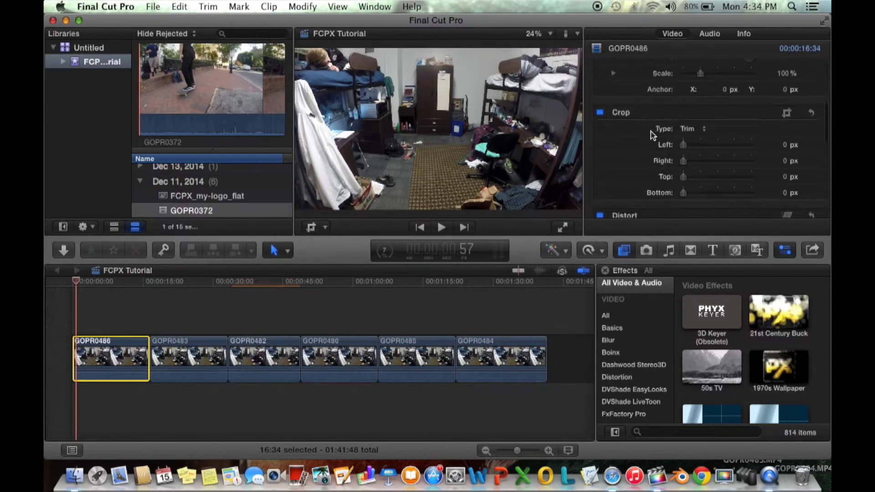
pyautogui.click(787, 112)
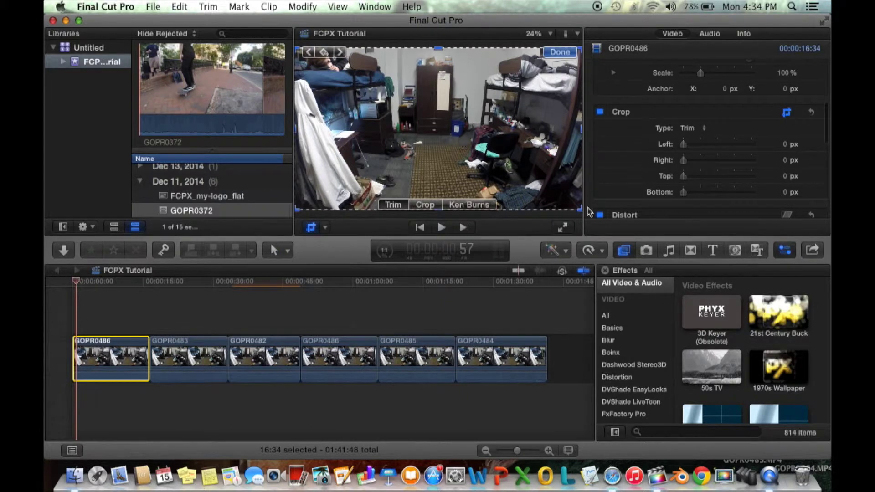
pyautogui.moveTo(581, 211); pyautogui.dragTo(371, 124)
pyautogui.moveTo(398, 98); pyautogui.dragTo(390, 94)
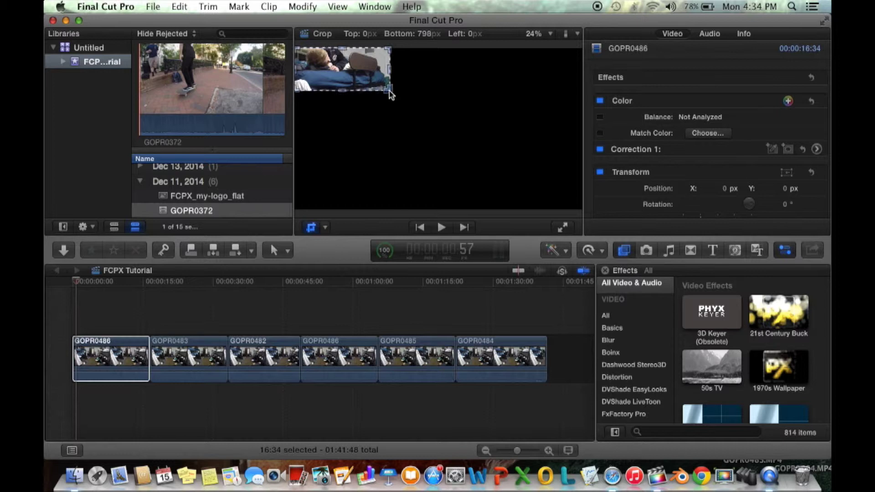
# Step: Stack GOPR0483 above GOPR0486 at the timeline start and trim its frame to the upper-right bunk area
pyautogui.click(185, 355)
pyautogui.moveTo(185, 356); pyautogui.dragTo(107, 297)
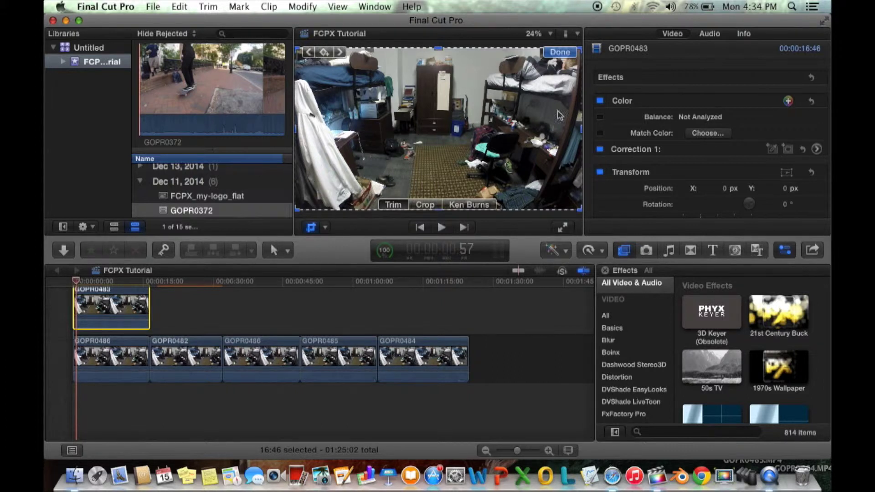
pyautogui.moveTo(297, 212); pyautogui.dragTo(414, 197)
pyautogui.moveTo(467, 182); pyautogui.dragTo(493, 91)
# Step: Stack GOPR0482 above GOPR0486 at the timeline start, disable its crop, and reset its transform
pyautogui.moveTo(210, 346); pyautogui.dragTo(132, 307)
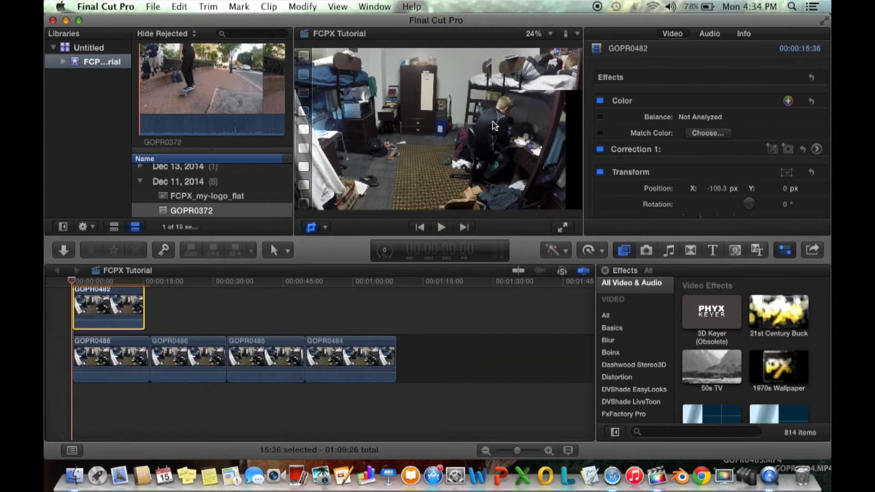
pyautogui.scroll(-5, 647, 159)
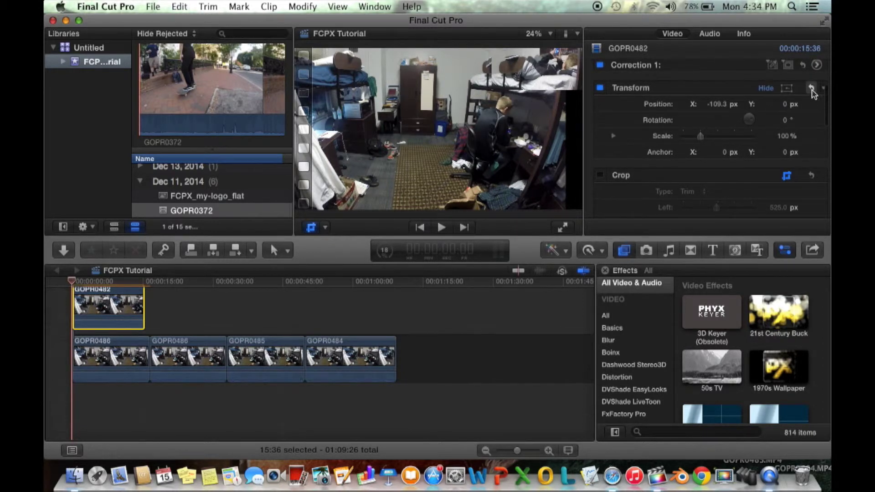
pyautogui.click(811, 87)
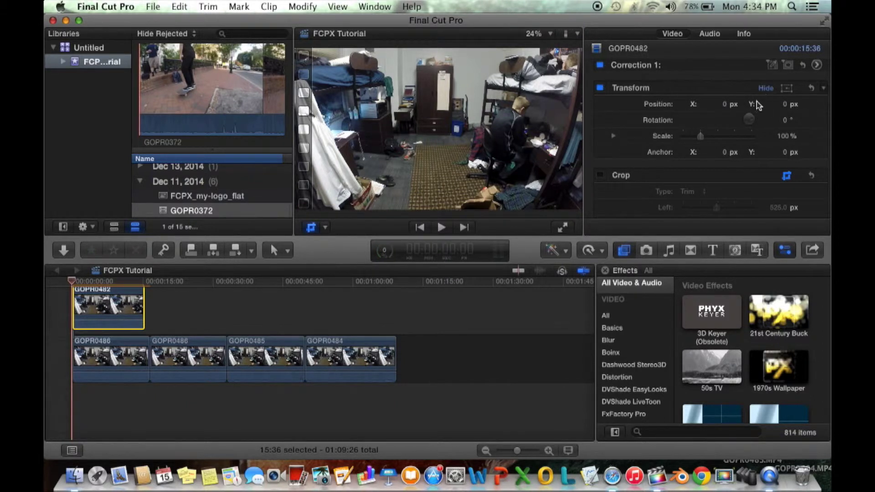
# Step: Re-enable the crop on GOPR0482 and trim its frame to the person seated at the right-hand desk below the bunk
pyautogui.click(791, 87)
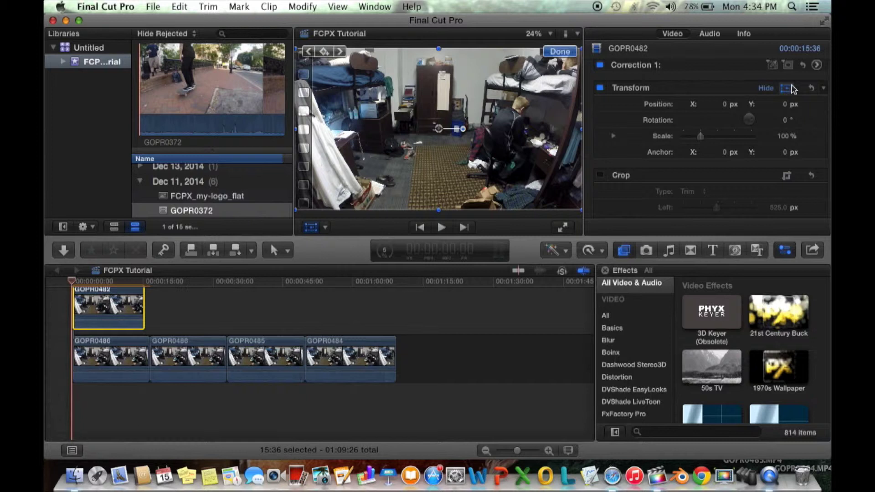
pyautogui.click(559, 51)
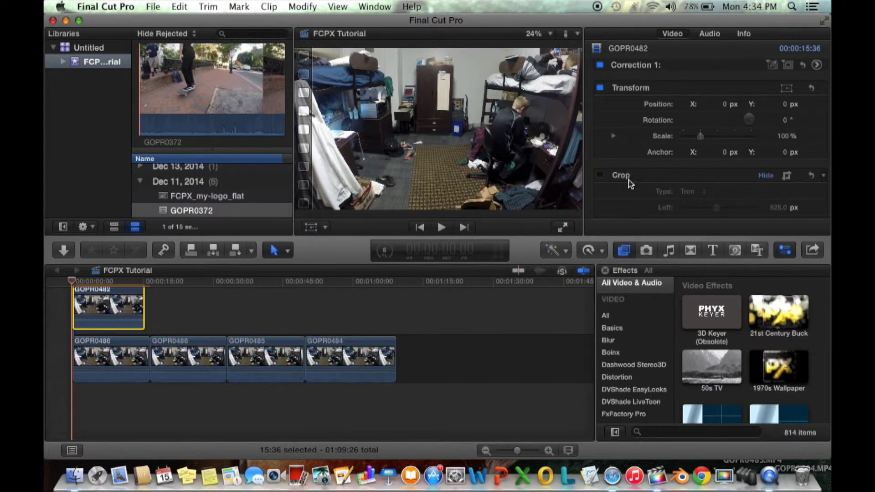
pyautogui.click(600, 175)
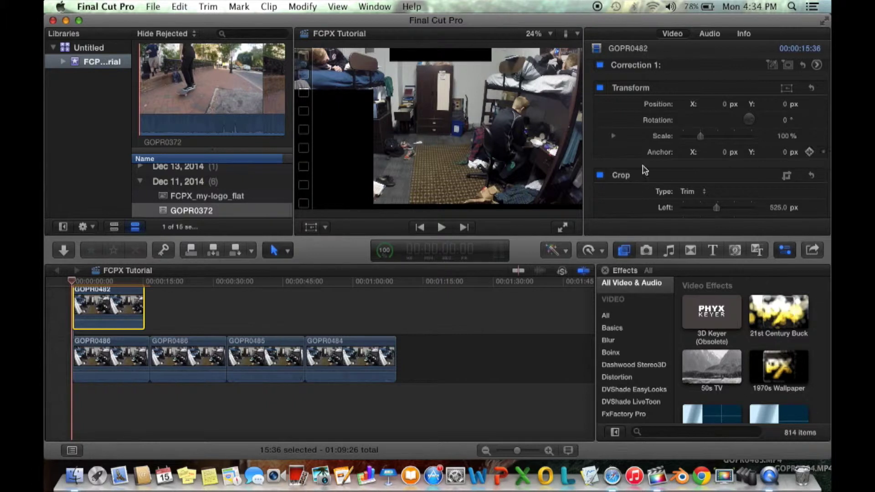
pyautogui.click(787, 176)
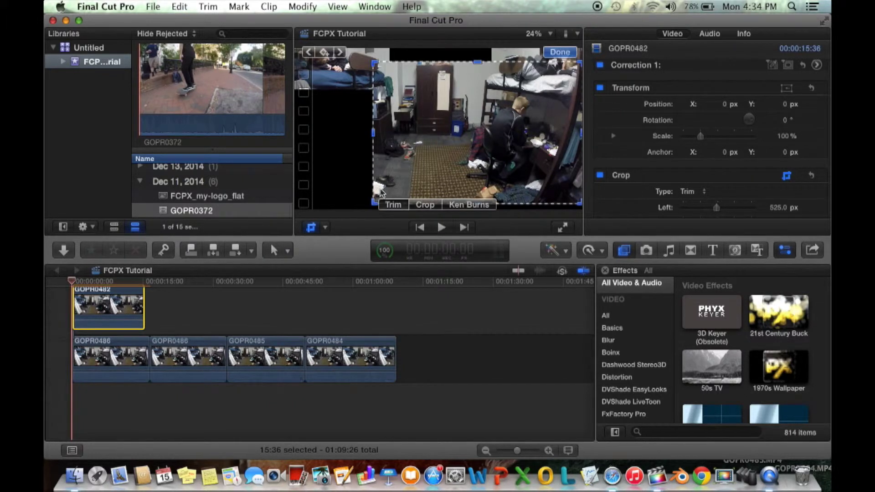
pyautogui.moveTo(375, 204); pyautogui.dragTo(472, 197)
pyautogui.moveTo(525, 115); pyautogui.dragTo(528, 131)
pyautogui.moveTo(471, 76); pyautogui.dragTo(484, 92)
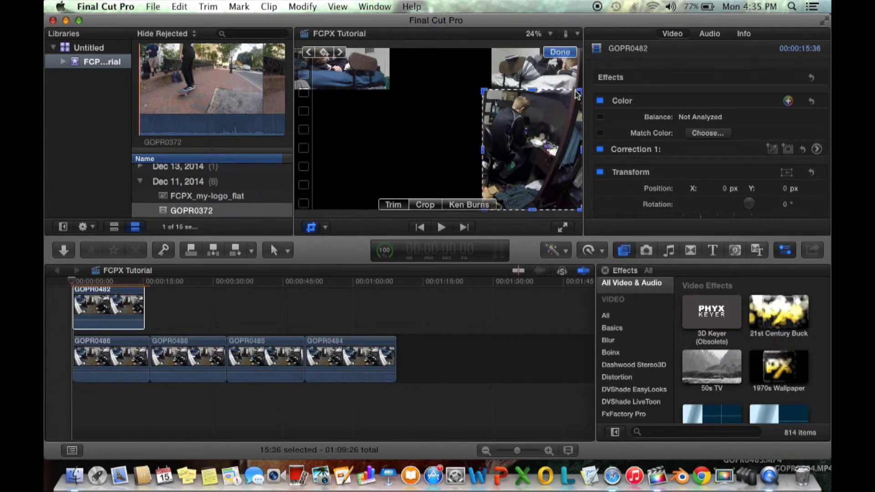
pyautogui.moveTo(532, 210); pyautogui.dragTo(531, 192)
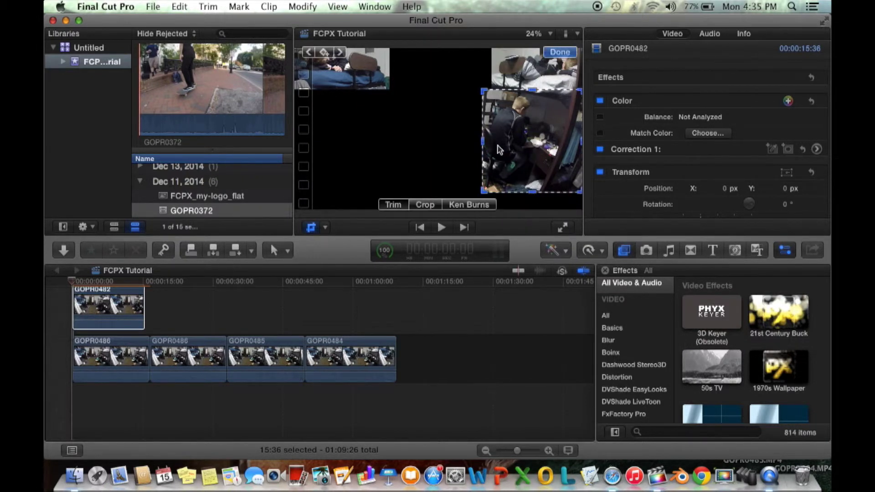
pyautogui.moveTo(483, 148); pyautogui.dragTo(475, 148)
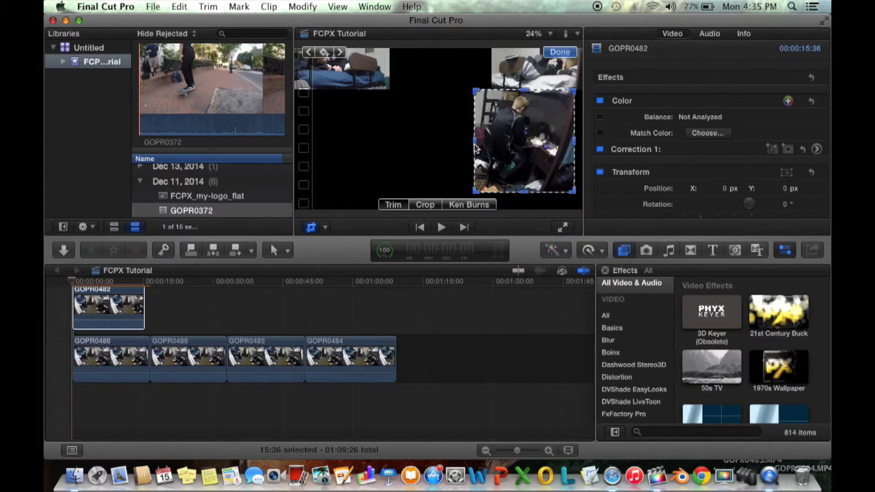
pyautogui.moveTo(576, 143); pyautogui.dragTo(586, 140)
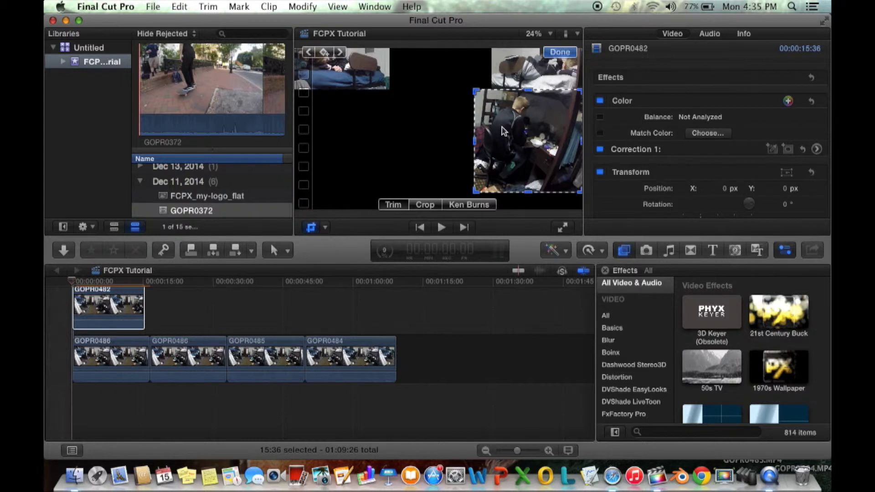
pyautogui.click(560, 52)
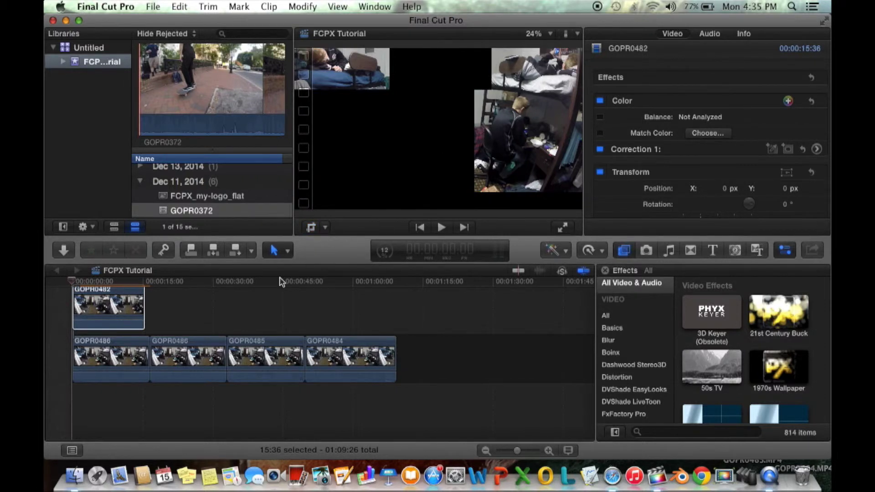
# Step: Stack the second GOPR0486 above the main storyline at the timeline start and trim the top of its frame below the upper bunks
pyautogui.scroll(2, 282, 279)
pyautogui.moveTo(177, 375); pyautogui.dragTo(99, 323)
pyautogui.hotkey('shift', 'c')
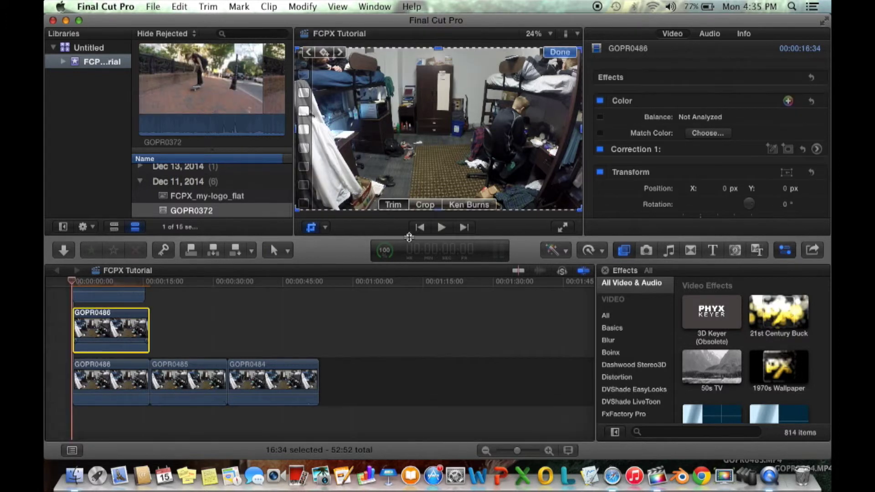
pyautogui.moveTo(381, 50); pyautogui.dragTo(382, 95)
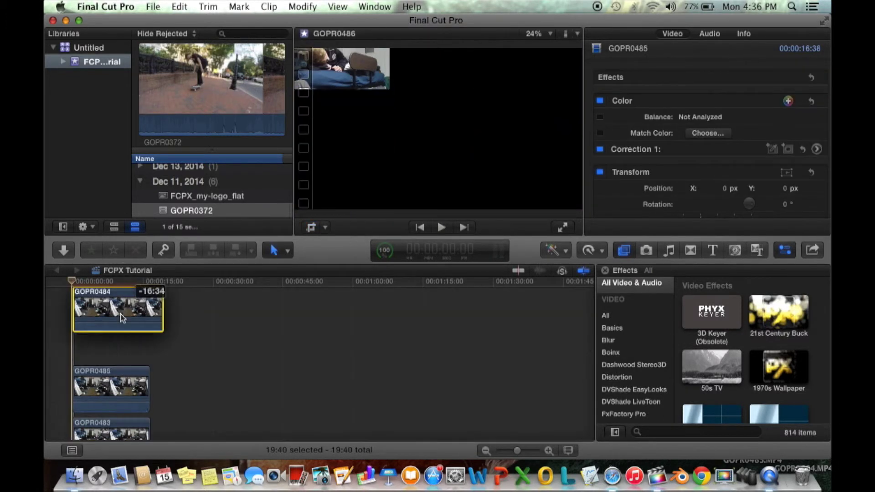
# Step: Stack GOPR0484 on top of the other clips at the timeline start and try trimming its frame
pyautogui.click(362, 420)
pyautogui.scroll(2, 322, 427)
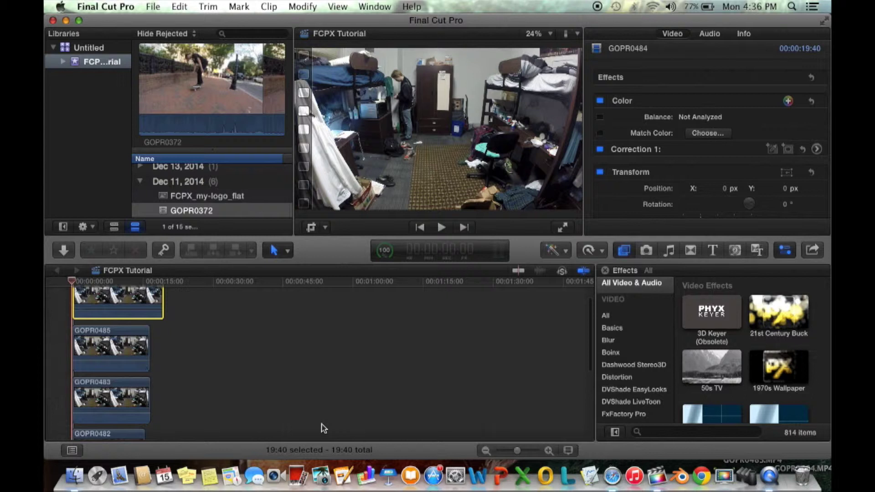
pyautogui.scroll(-1, 126, 339)
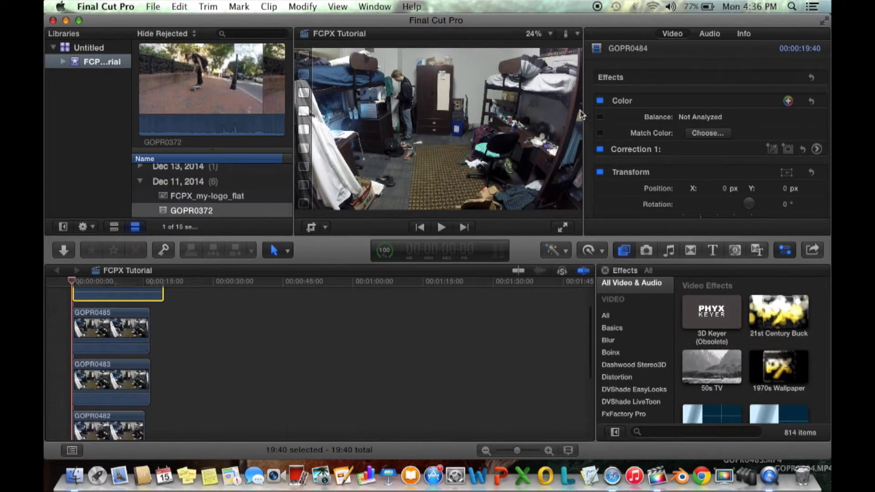
pyautogui.scroll(-5, 644, 144)
pyautogui.click(786, 153)
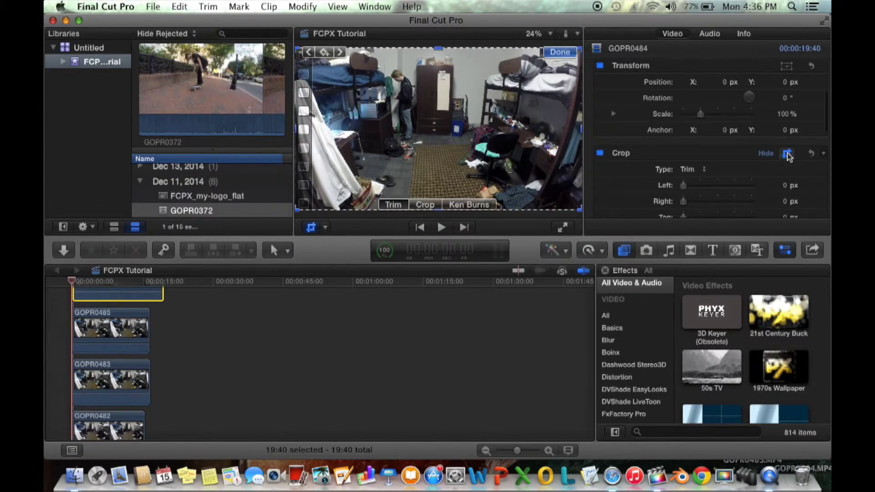
pyautogui.moveTo(297, 210)
pyautogui.mouseDown()
pyautogui.moveTo(346, 182)
pyautogui.moveTo(396, 107)
pyautogui.moveTo(401, 137)
pyautogui.moveTo(300, 203)
pyautogui.moveTo(301, 214)
pyautogui.mouseUp()
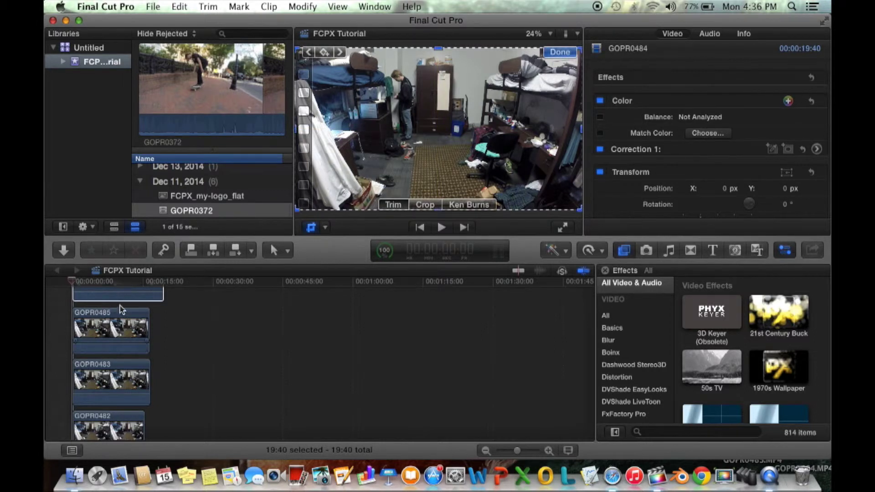
# Step: Move GOPR0484 beneath all the other stacked clips as the uncropped background layer and finish cropping
pyautogui.moveTo(121, 297); pyautogui.dragTo(77, 385)
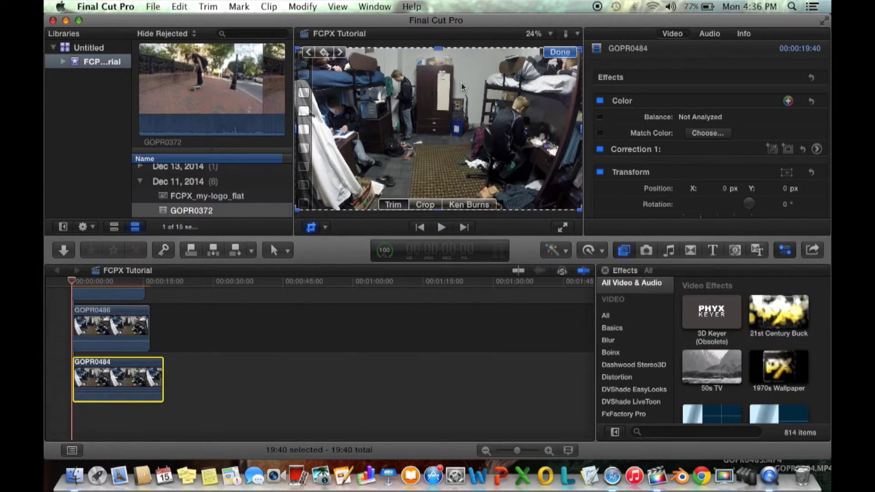
pyautogui.click(560, 52)
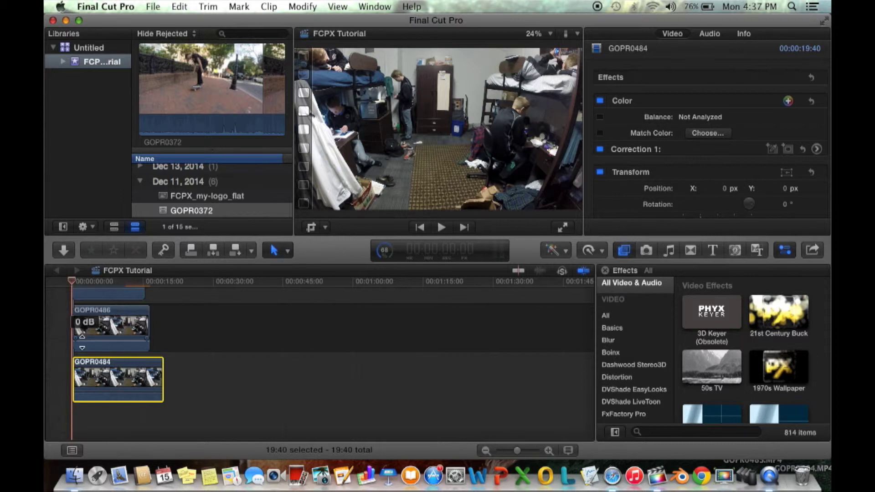
# Step: Fine-tune the highlight, midtone and shadow exposure in GOPR0482's Correction 1 to match the surrounding footage
pyautogui.click(91, 331)
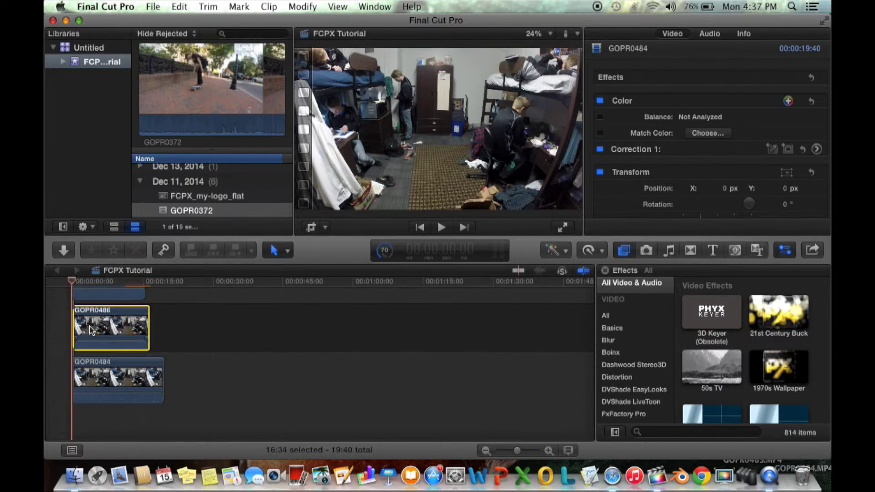
pyautogui.click(114, 298)
pyautogui.scroll(-1, 805, 132)
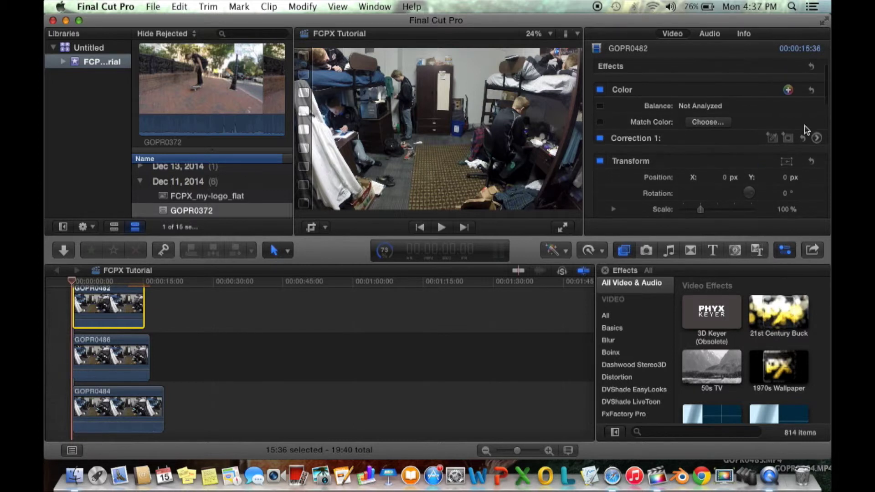
pyautogui.click(817, 138)
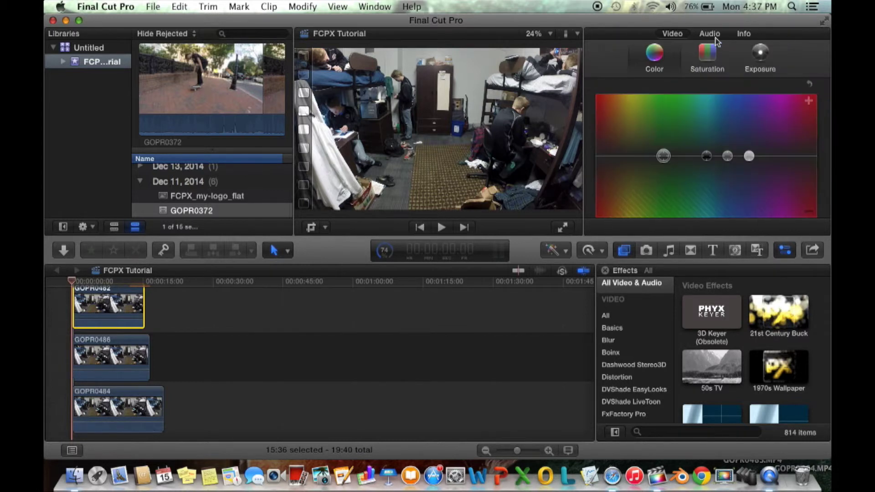
pyautogui.click(760, 54)
pyautogui.moveTo(787, 158)
pyautogui.mouseDown()
pyautogui.moveTo(783, 104)
pyautogui.moveTo(787, 159)
pyautogui.mouseUp()
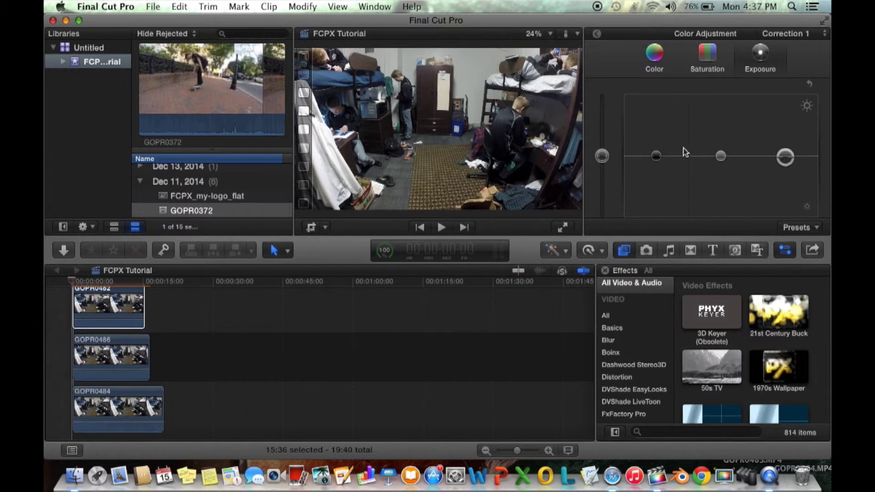
pyautogui.moveTo(721, 157)
pyautogui.mouseDown()
pyautogui.moveTo(721, 141)
pyautogui.moveTo(721, 161)
pyautogui.mouseUp()
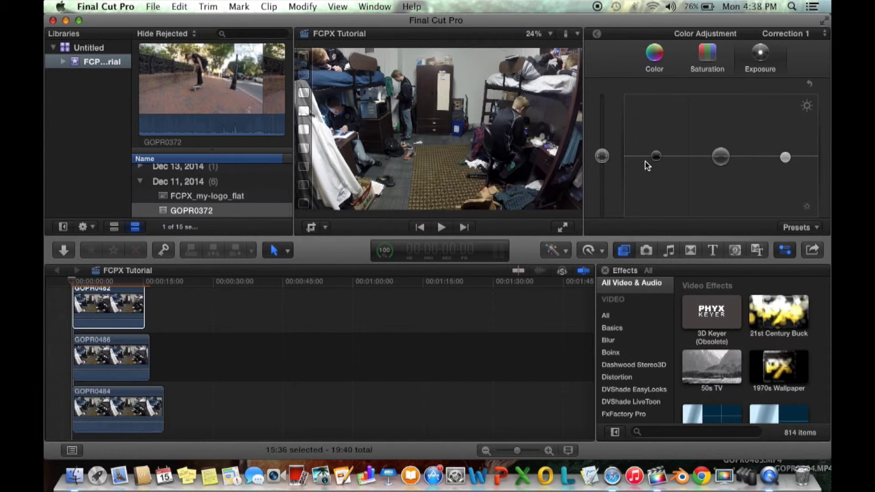
pyautogui.moveTo(656, 162)
pyautogui.mouseDown()
pyautogui.moveTo(657, 135)
pyautogui.moveTo(658, 154)
pyautogui.mouseUp()
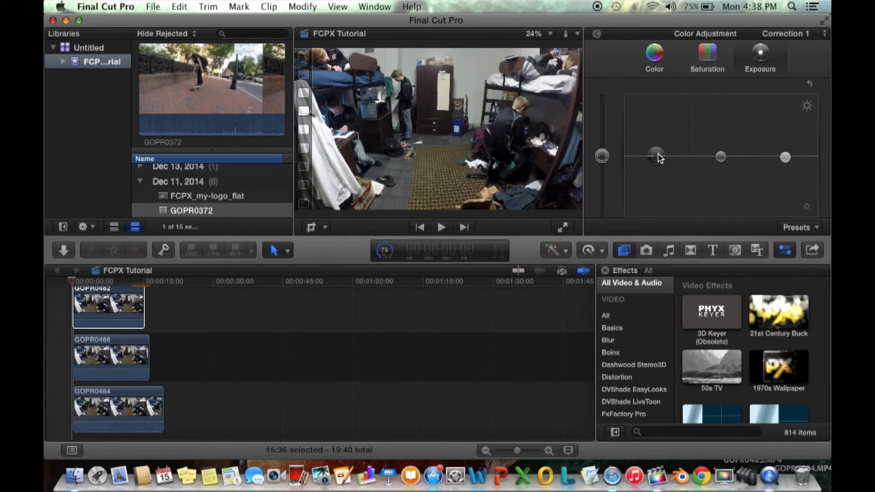
pyautogui.click(651, 256)
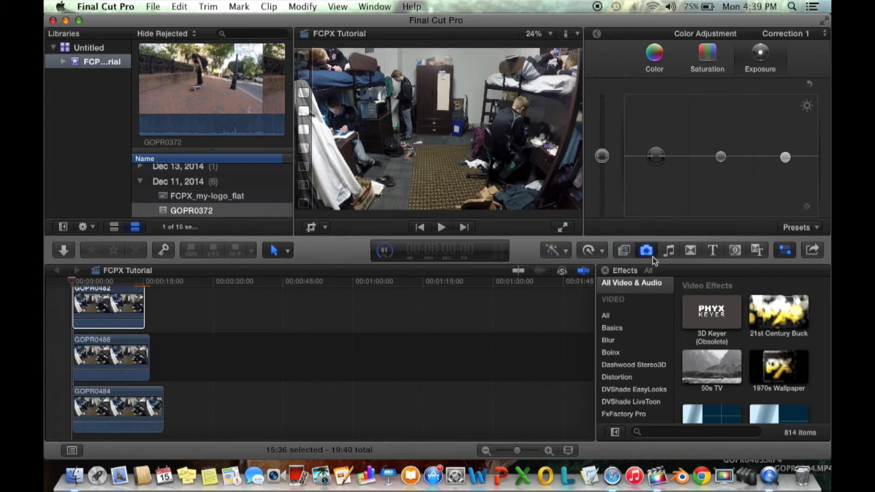